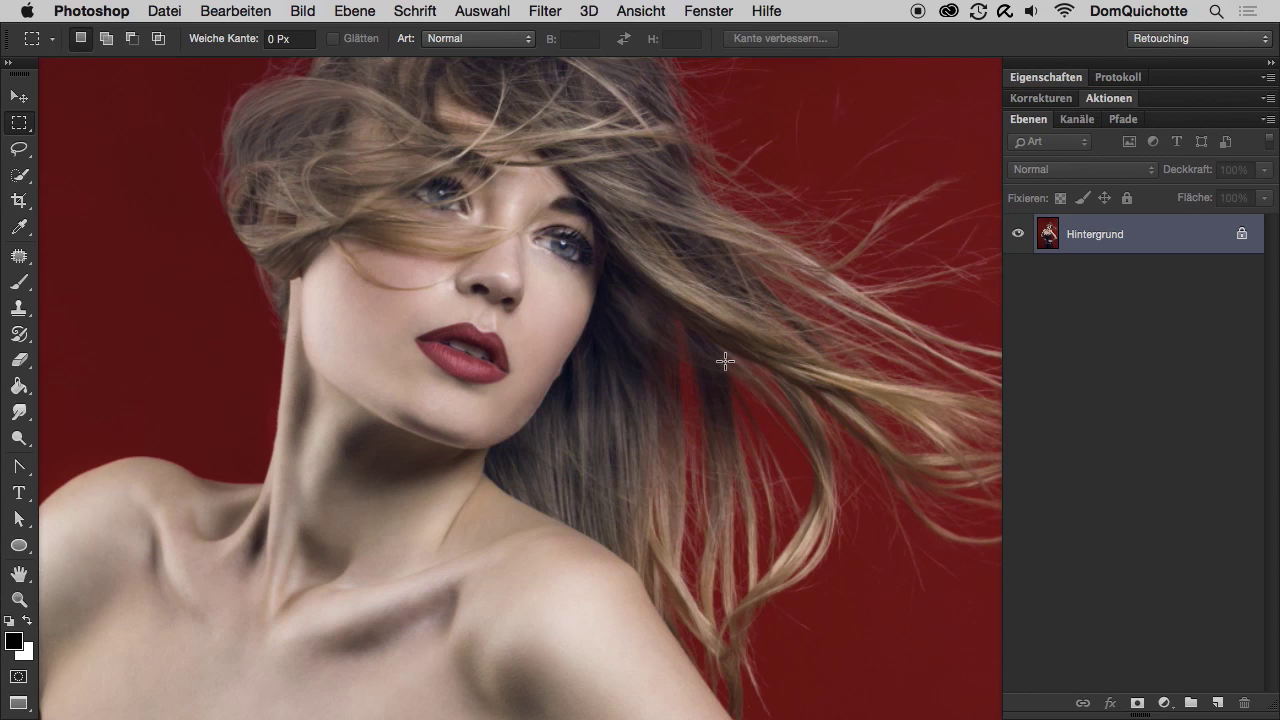
# - Duplicate the background as layer 'Verflüssigen' and convert it to a smart object
pyautogui.moveTo(600, 327)
pyautogui.mouseDown()
pyautogui.moveTo(611, 354)
pyautogui.moveTo(663, 378)
pyautogui.mouseUp()
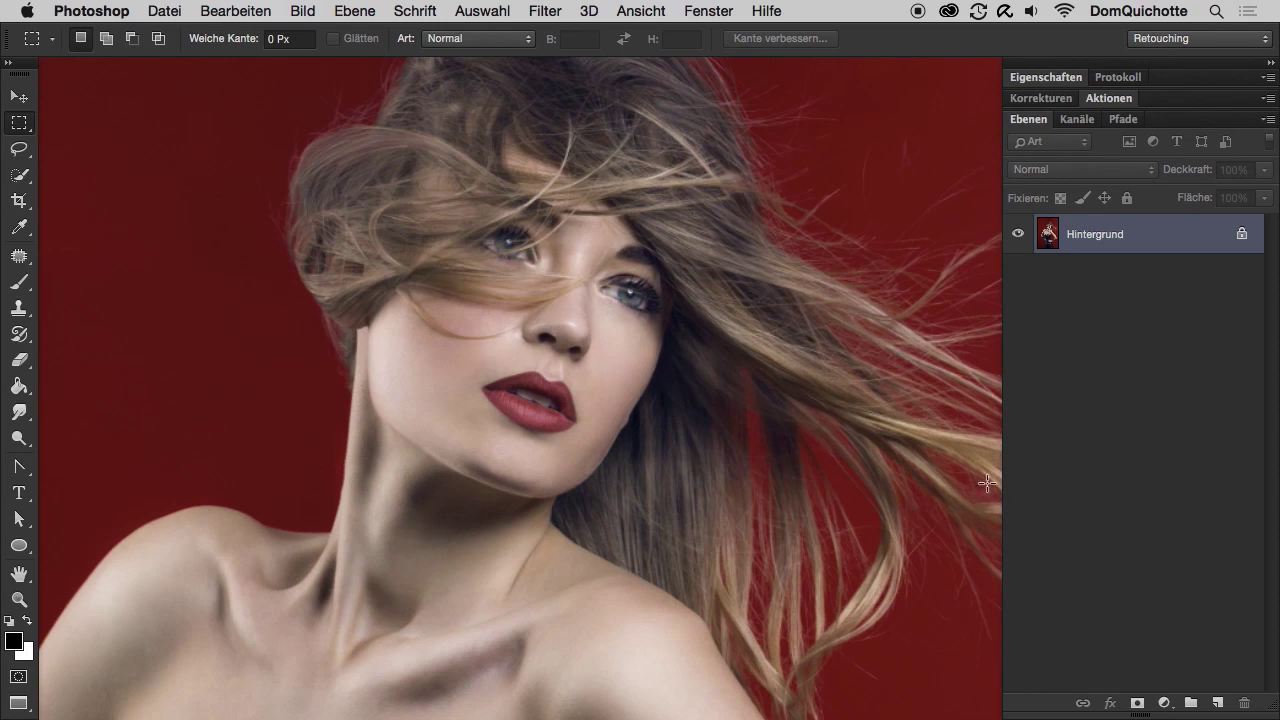
pyautogui.hotkey('ctrl', 'j')
pyautogui.doubleClick(1090, 234)
pyautogui.write('Verflüssigen')
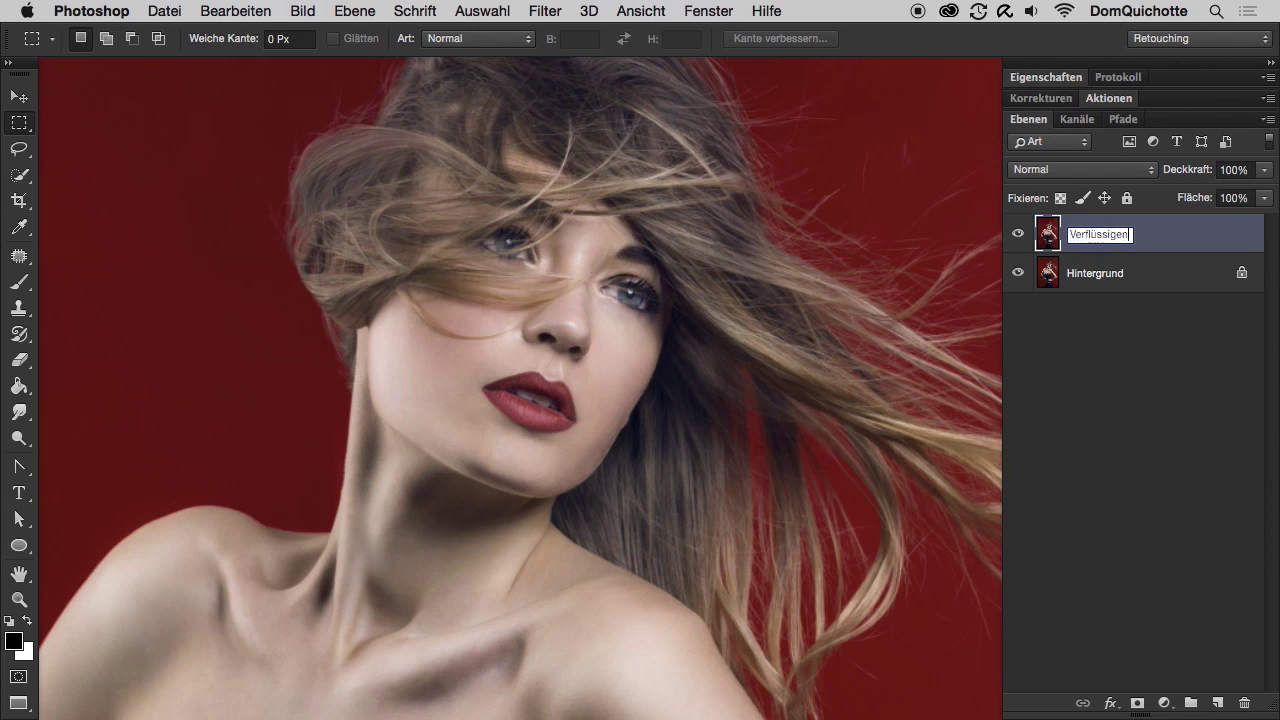
pyautogui.press('Return')
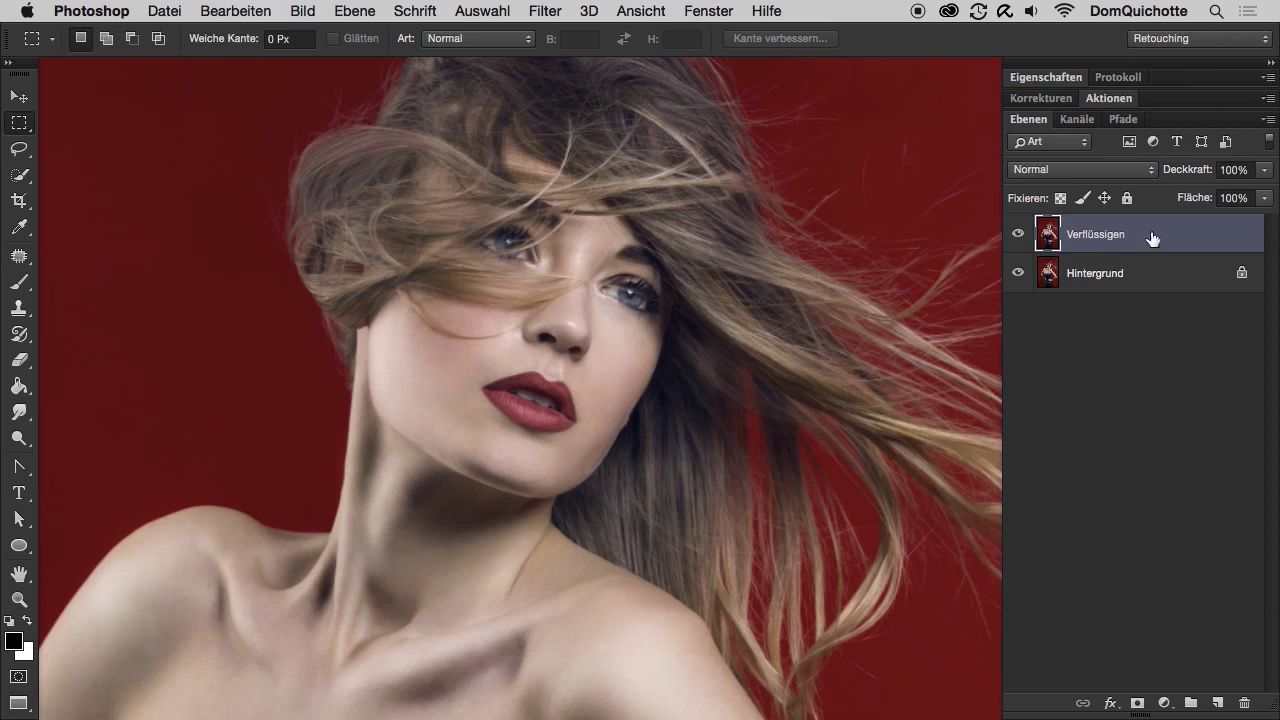
pyautogui.rightClick(1152, 237)
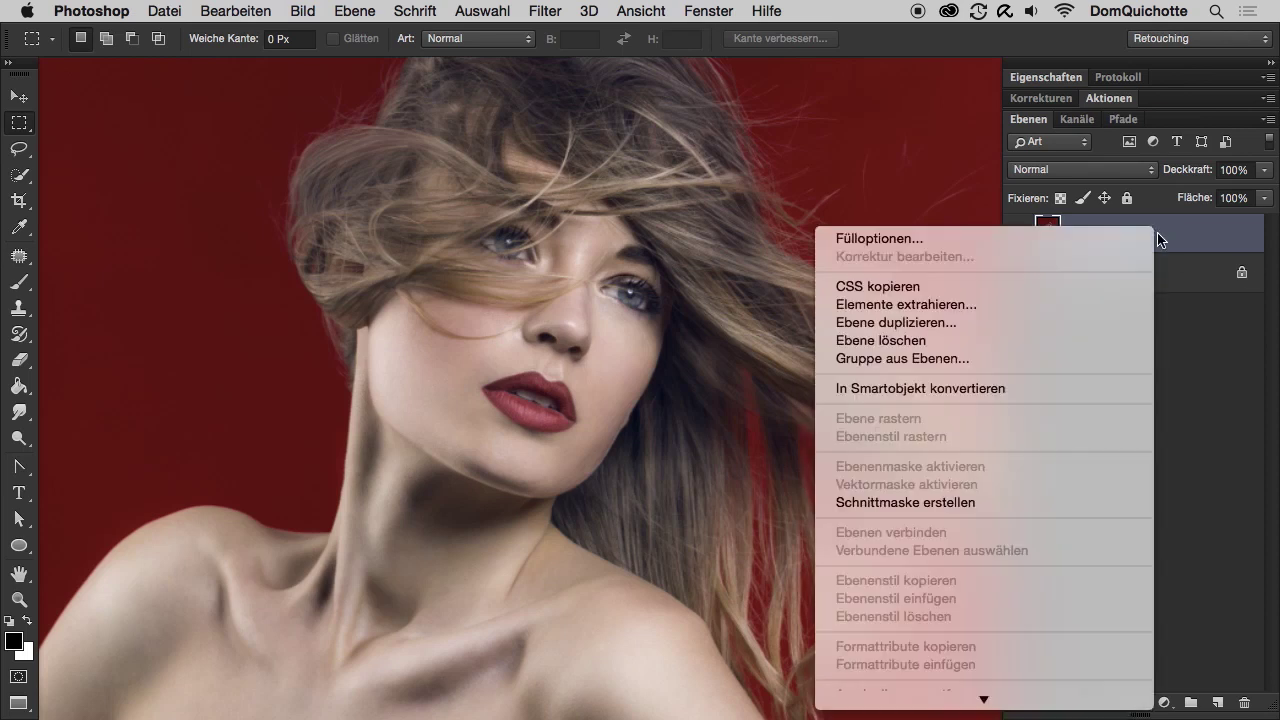
pyautogui.click(1035, 389)
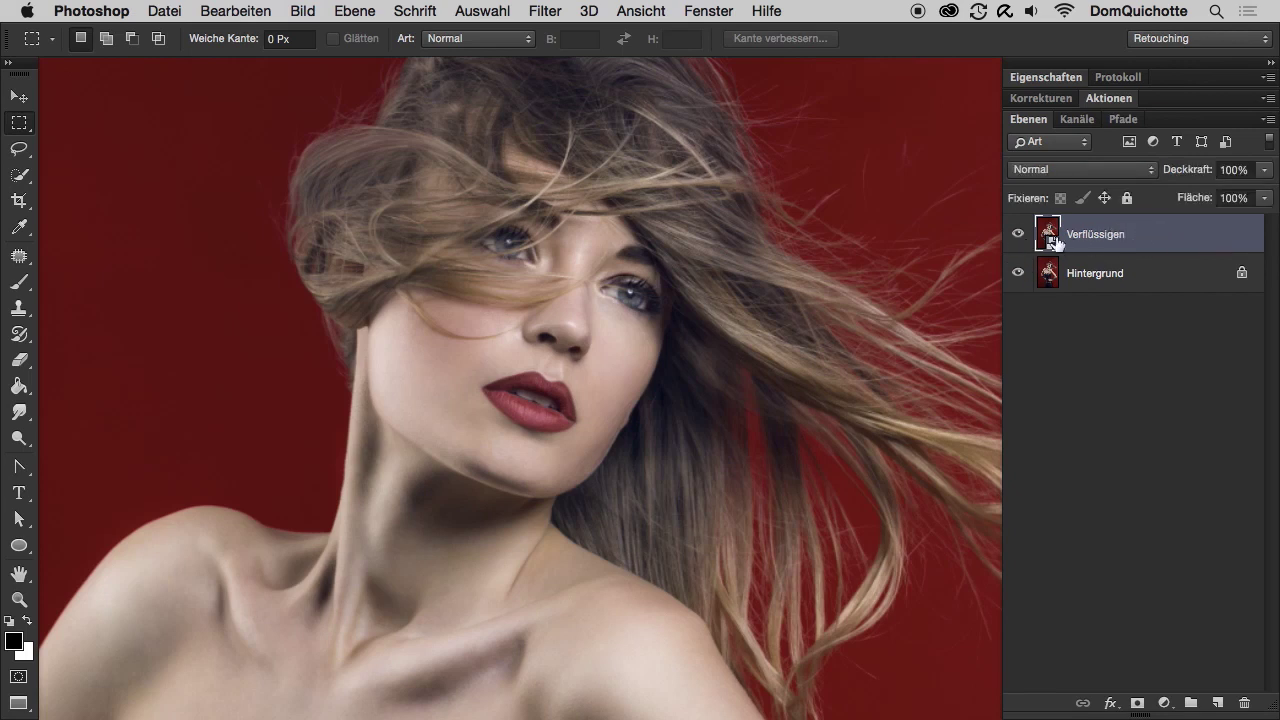
# - Open Filter > Verflüssigen, frame the face and shoulders, and select the Forward Warp tool
pyautogui.click(553, 17)
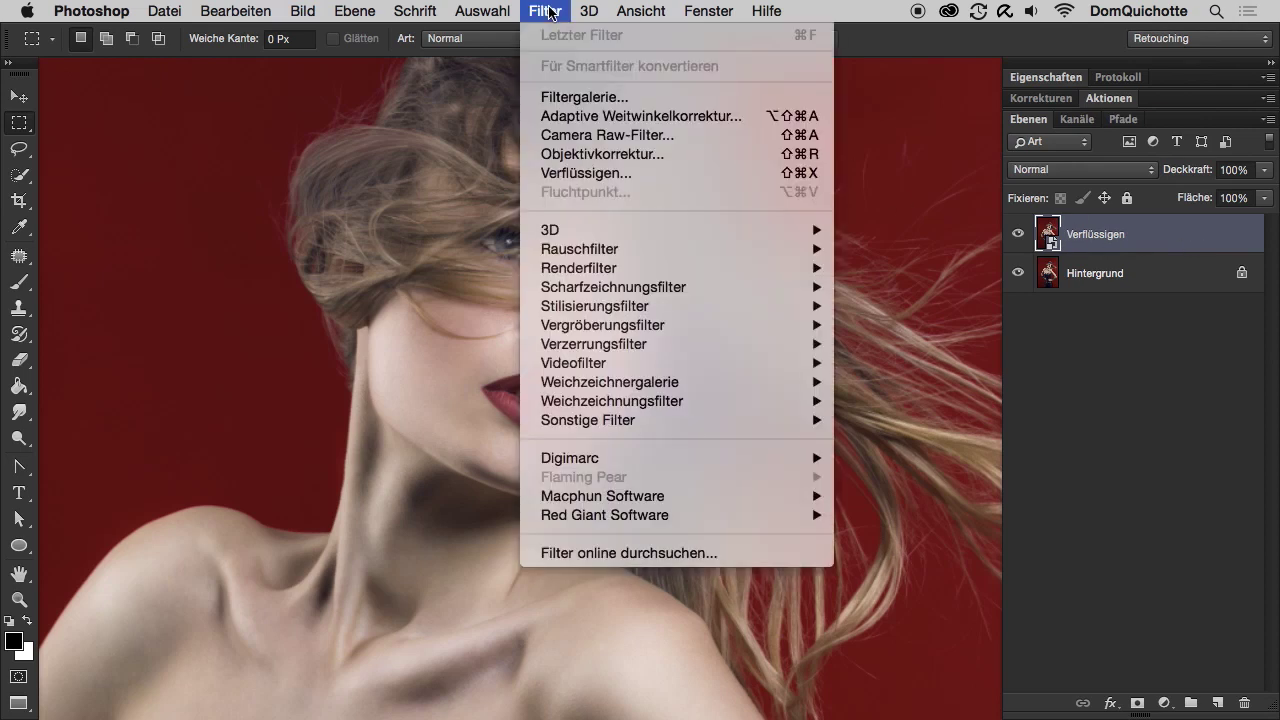
pyautogui.click(708, 177)
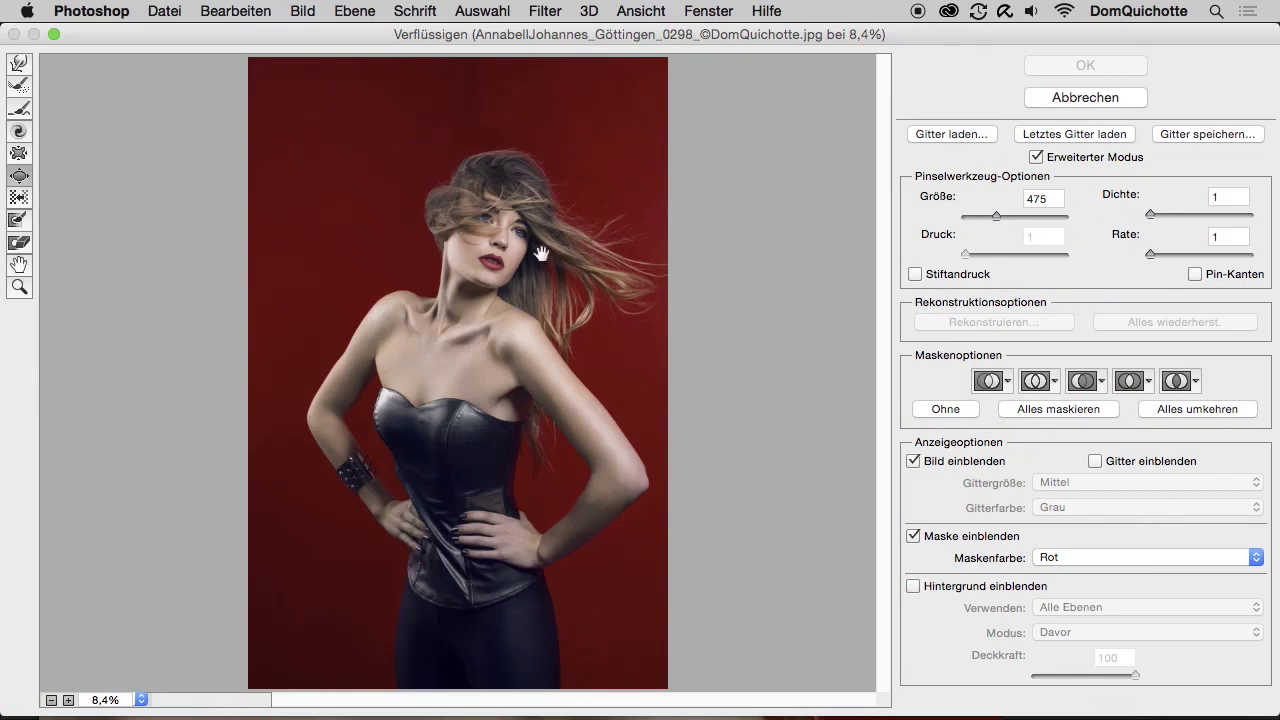
pyautogui.scroll(3, 503, 255)
pyautogui.scroll(1, 510, 262)
pyautogui.scroll(-3, 533, 302)
pyautogui.scroll(-3, 533, 302)
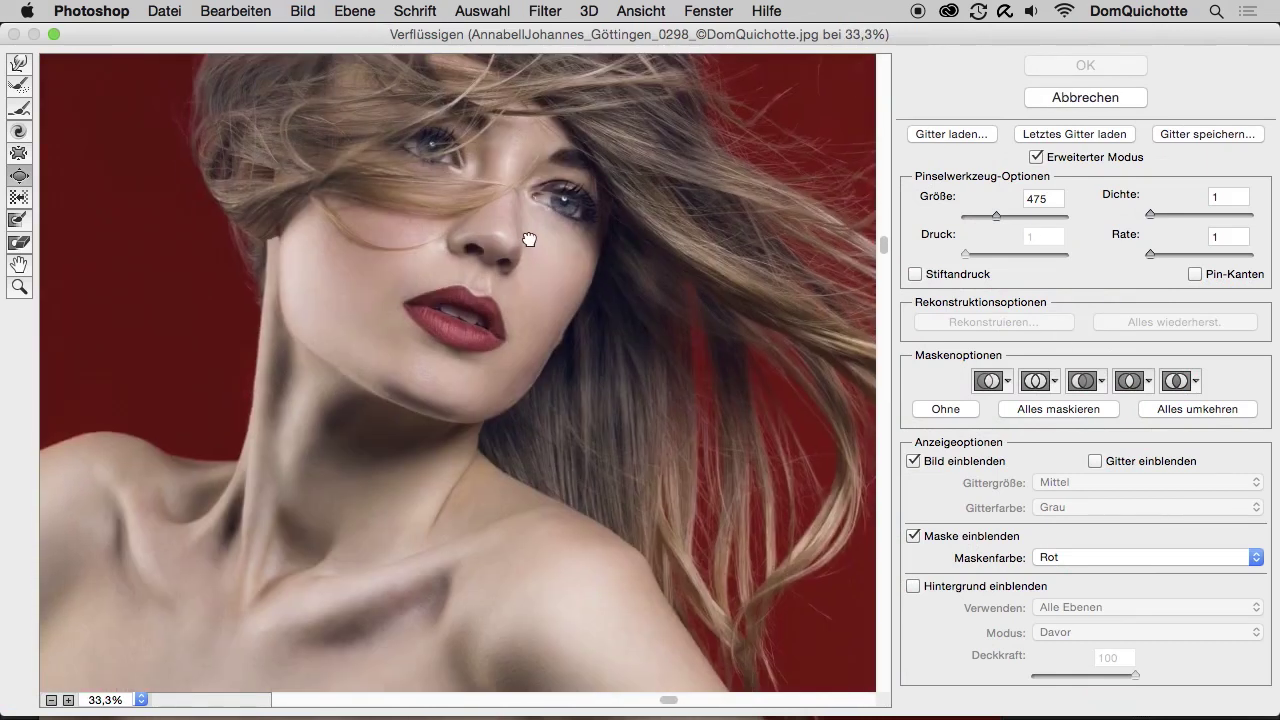
pyautogui.scroll(-1, 591, 297)
pyautogui.moveTo(591, 297)
pyautogui.mouseDown()
pyautogui.moveTo(671, 257)
pyautogui.moveTo(598, 343)
pyautogui.mouseUp()
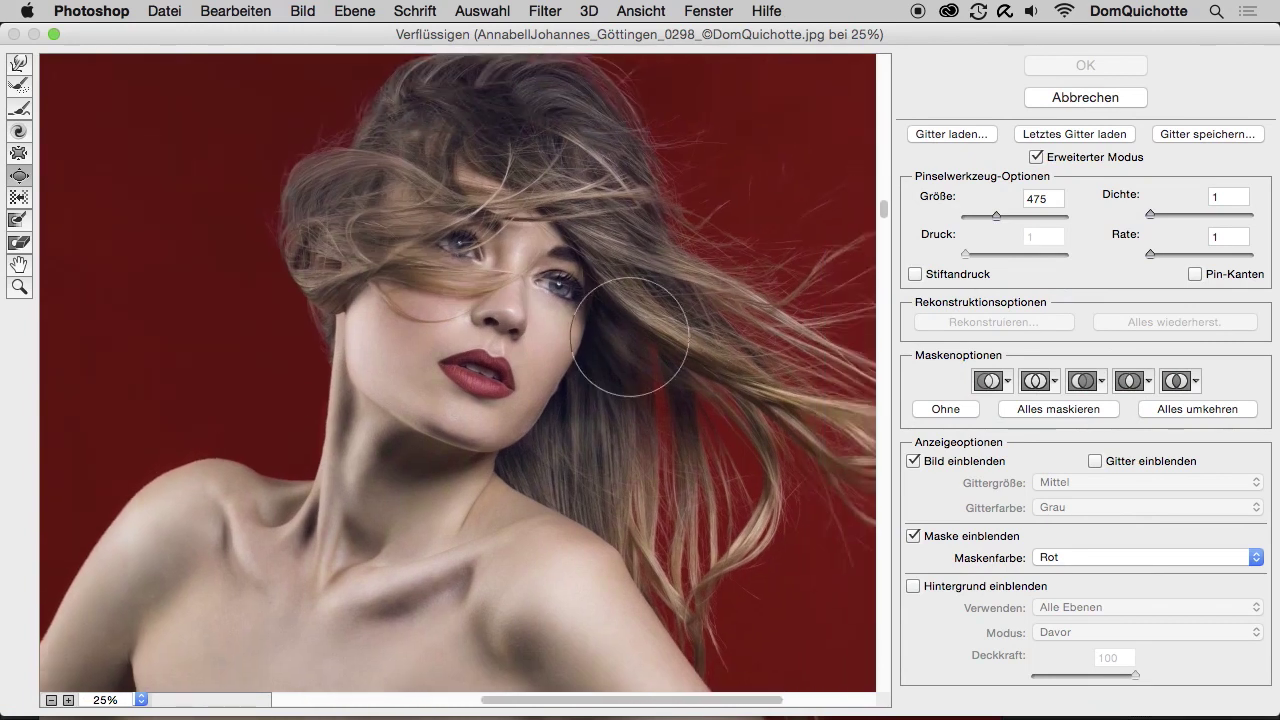
pyautogui.click(20, 66)
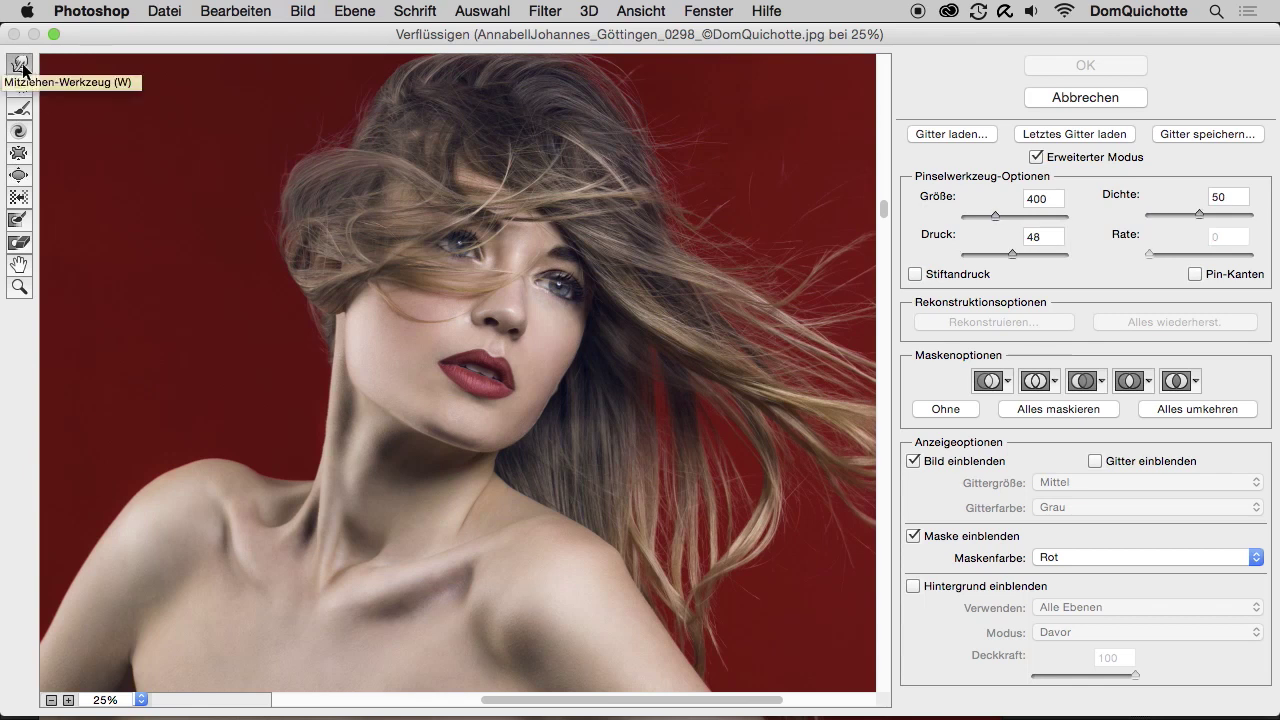
pyautogui.press('[')
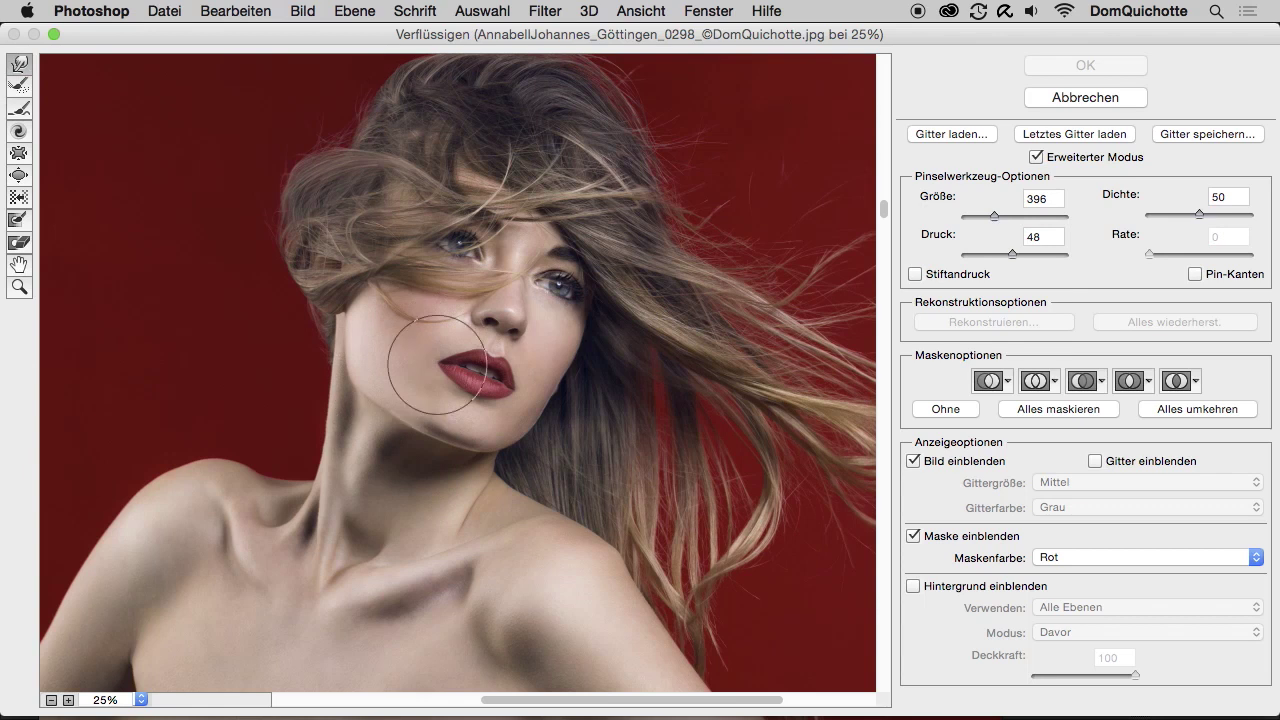
pyautogui.moveTo(510, 315); pyautogui.dragTo(550, 270)
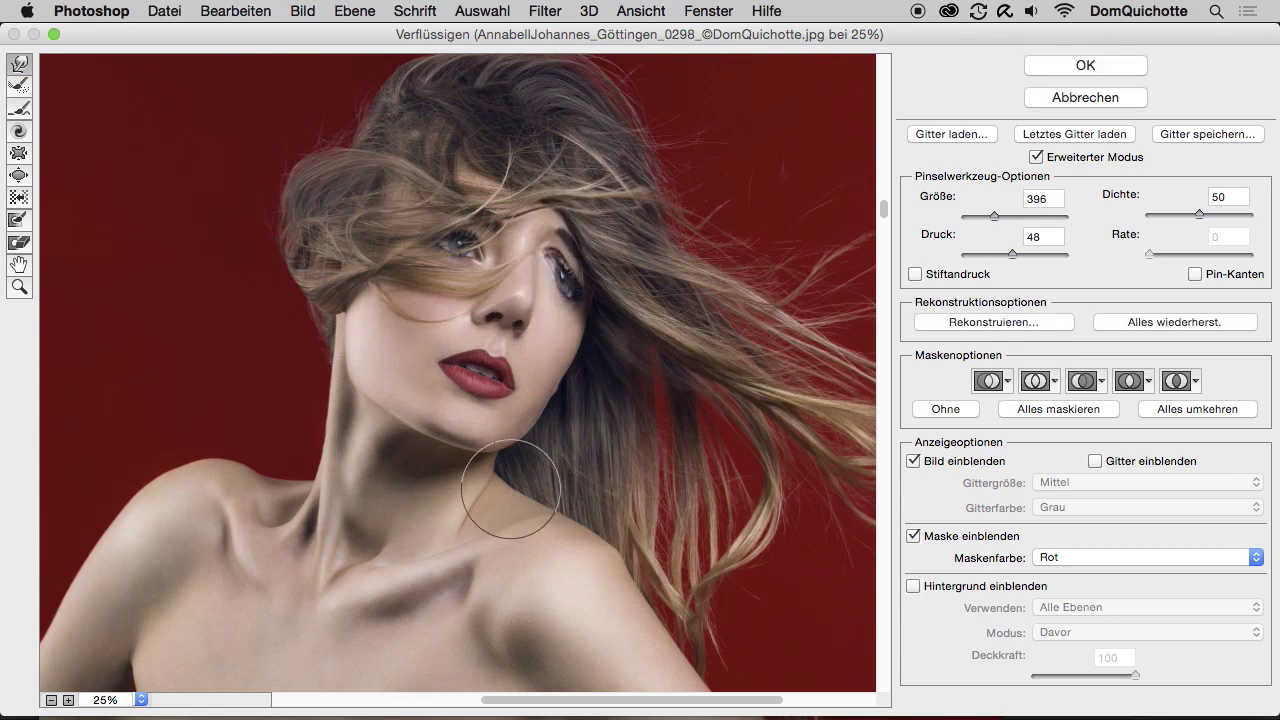
pyautogui.hotkey('ctrl', 'z')
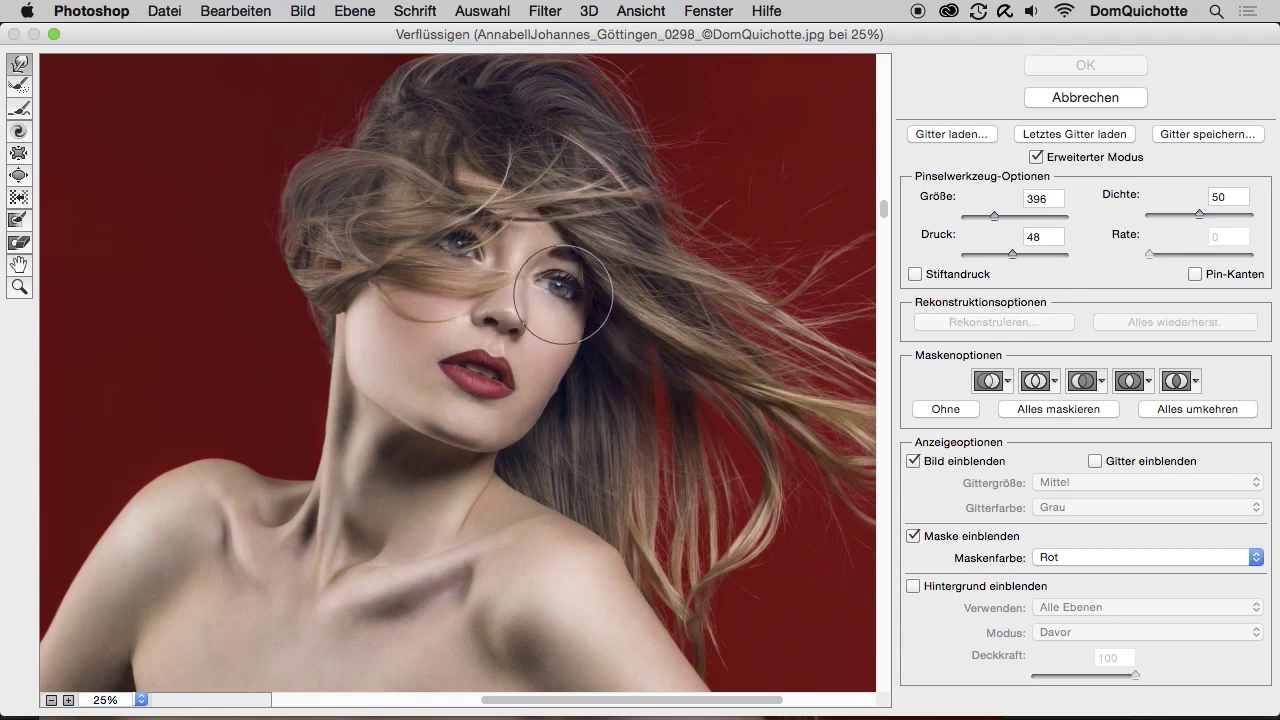
pyautogui.moveTo(583, 385)
pyautogui.mouseDown()
pyautogui.moveTo(650, 385)
pyautogui.moveTo(540, 380)
pyautogui.mouseUp()
pyautogui.moveTo(348, 367)
pyautogui.mouseDown()
pyautogui.moveTo(452, 447)
pyautogui.moveTo(400, 514)
pyautogui.mouseUp()
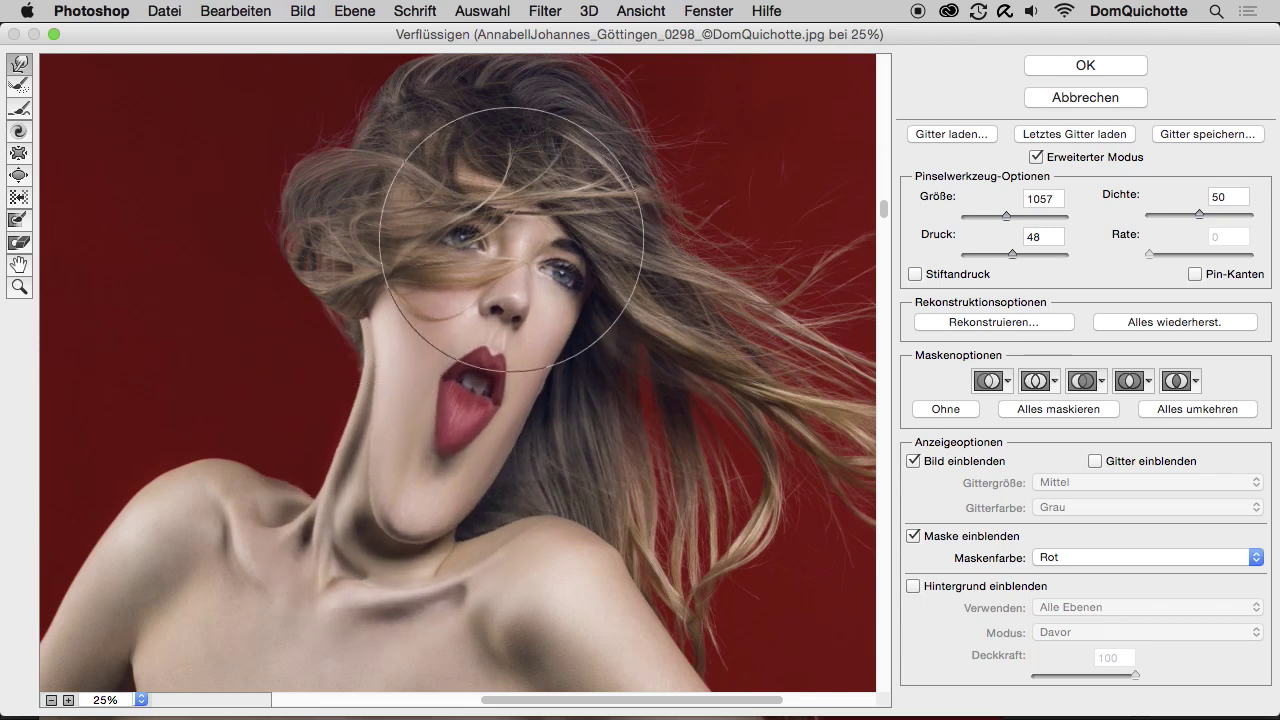
pyautogui.moveTo(511, 238); pyautogui.dragTo(500, 225)
pyautogui.moveTo(440, 460); pyautogui.dragTo(452, 485)
pyautogui.moveTo(335, 487); pyautogui.dragTo(325, 487)
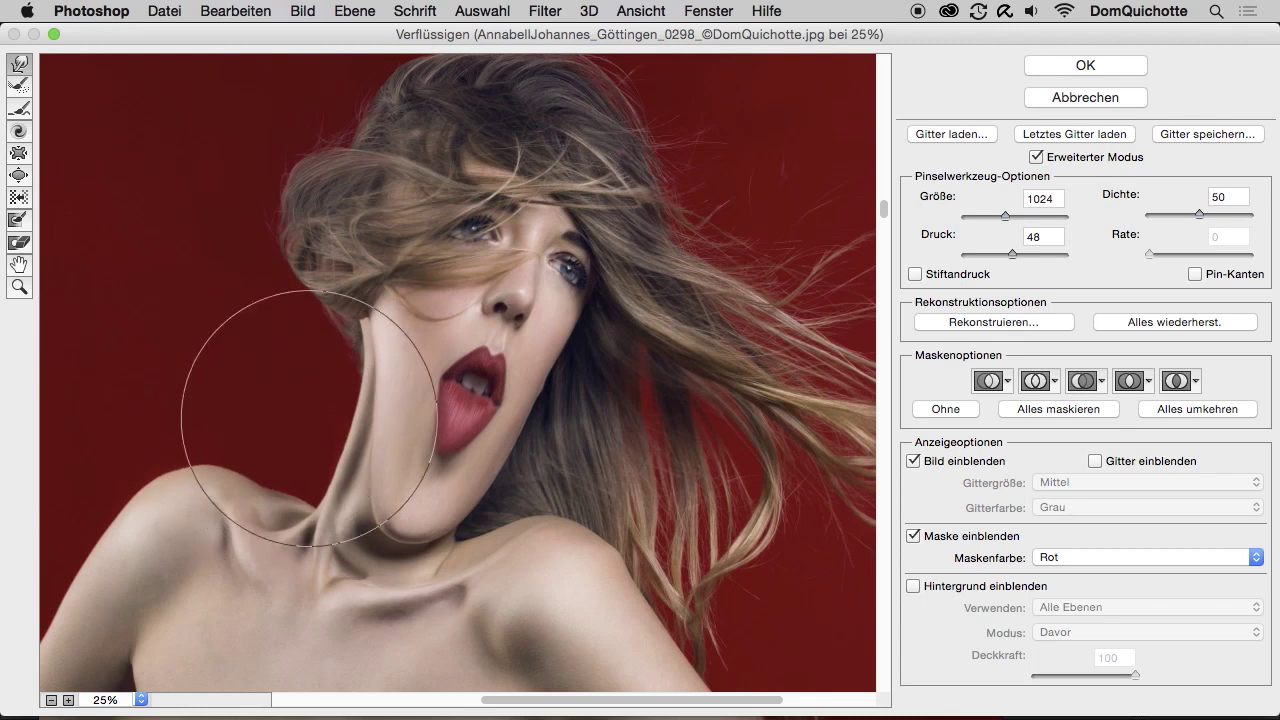
pyautogui.moveTo(383, 322); pyautogui.dragTo(395, 300)
pyautogui.moveTo(450, 471); pyautogui.dragTo(423, 471)
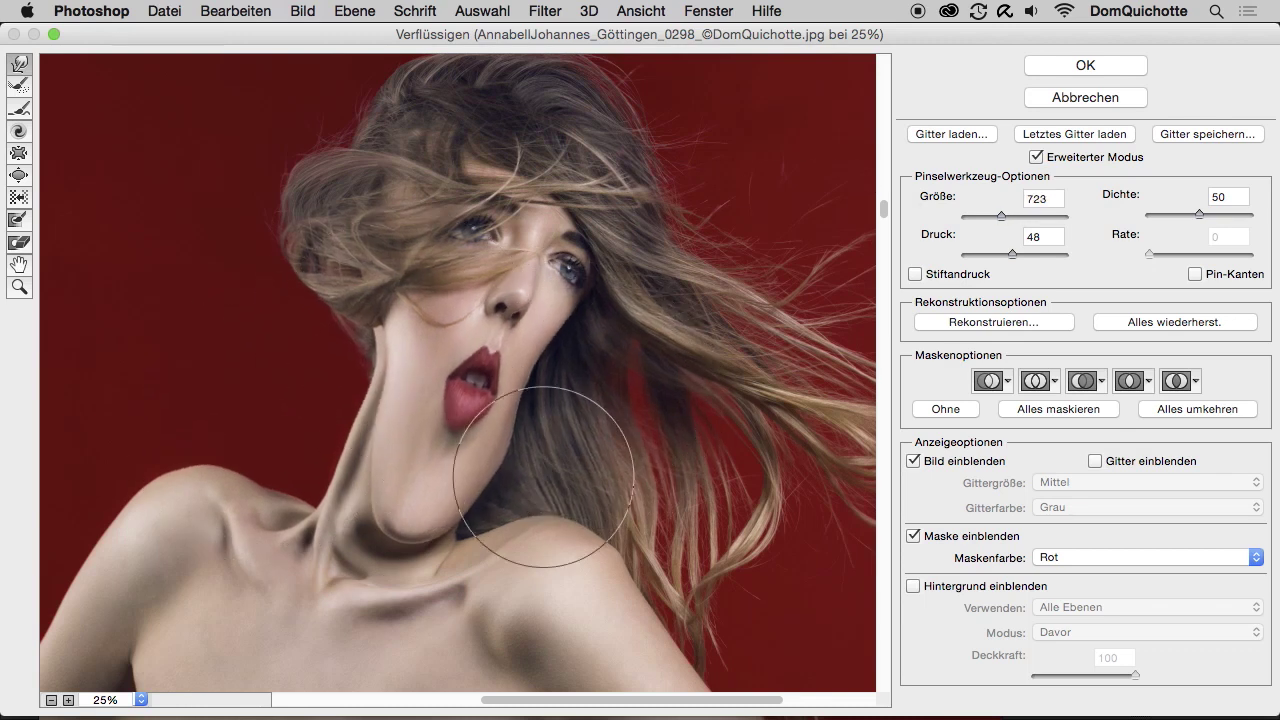
pyautogui.moveTo(540, 470); pyautogui.dragTo(543, 371)
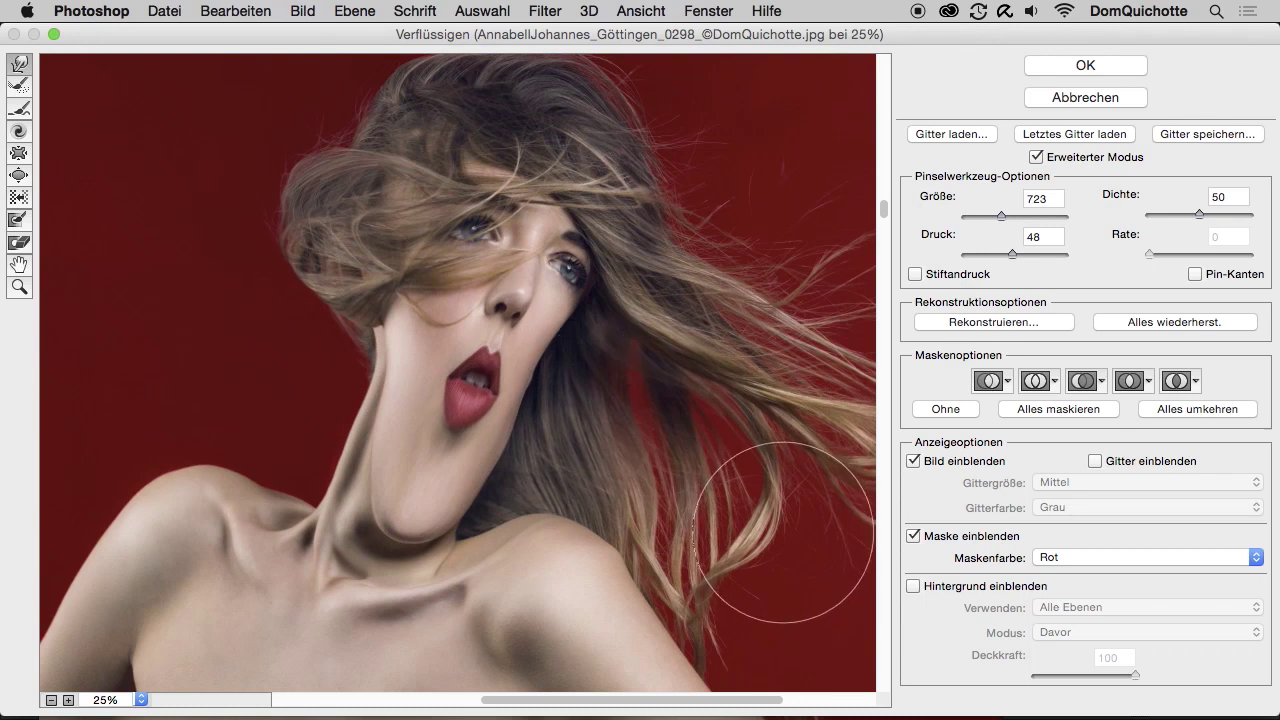
pyautogui.click(1171, 322)
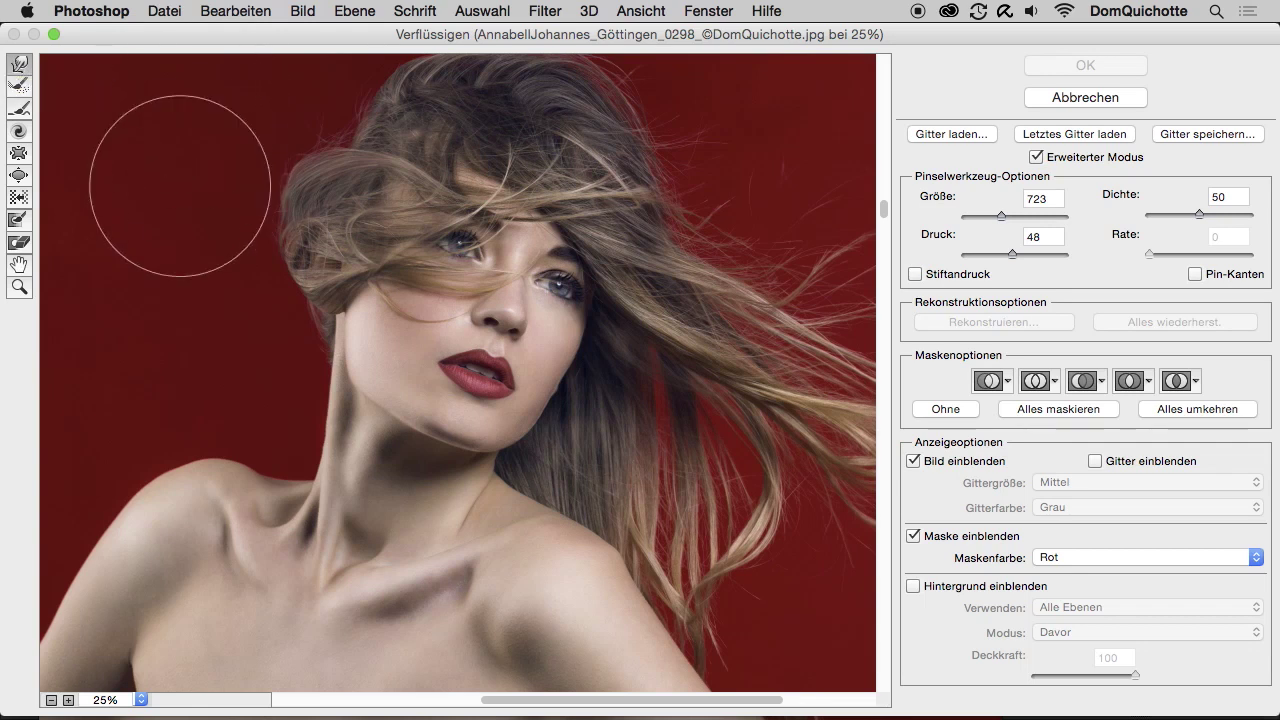
# - Select the Freeze Mask tool at brush size 228 and frame the neck and shoulders
pyautogui.click(20, 200)
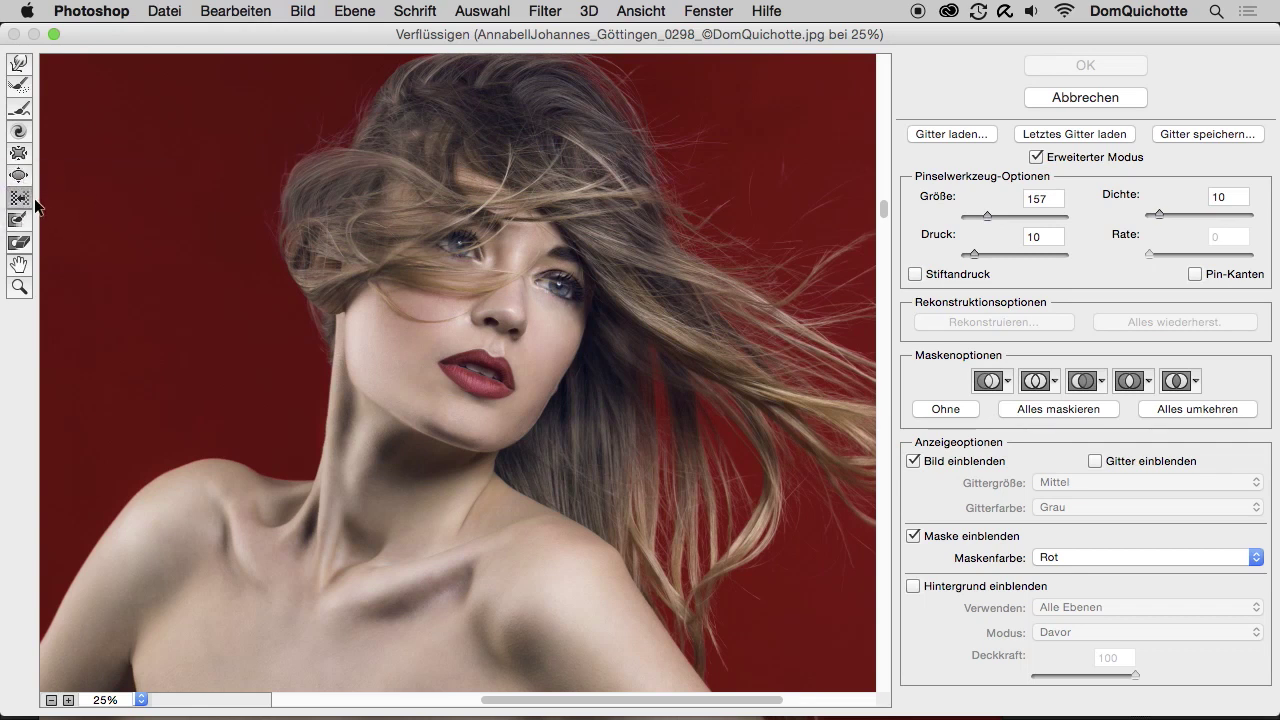
pyautogui.moveTo(558, 388); pyautogui.dragTo(614, 402)
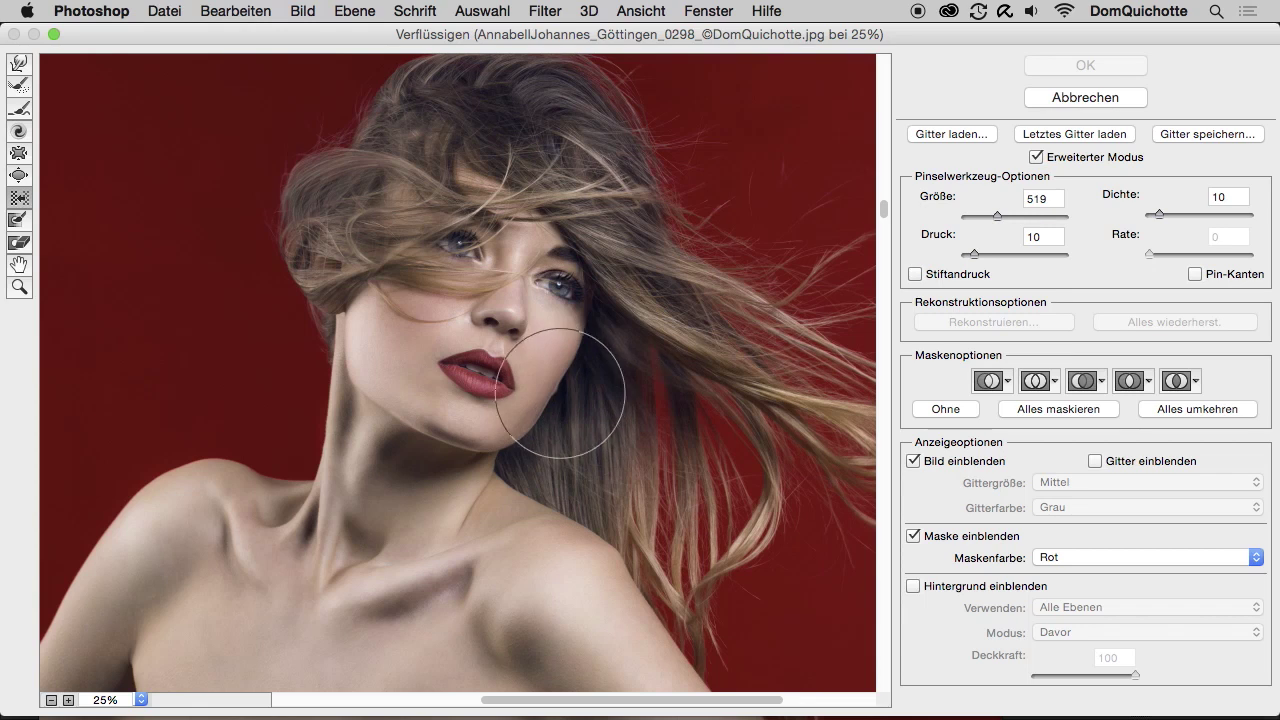
pyautogui.scroll(1, 545, 398)
pyautogui.scroll(10, 545, 398)
pyautogui.scroll(-1, 566, 329)
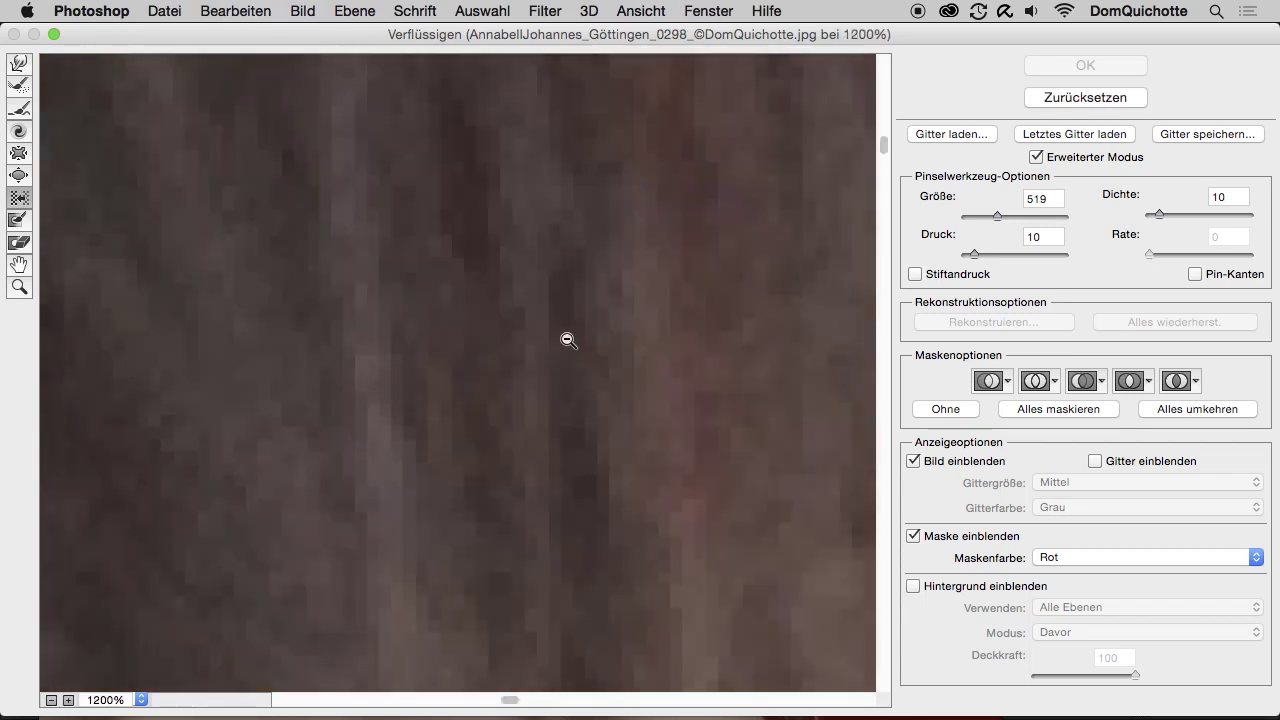
pyautogui.scroll(-1, 566, 337)
pyautogui.scroll(-5, 574, 343)
pyautogui.scroll(-1, 570, 339)
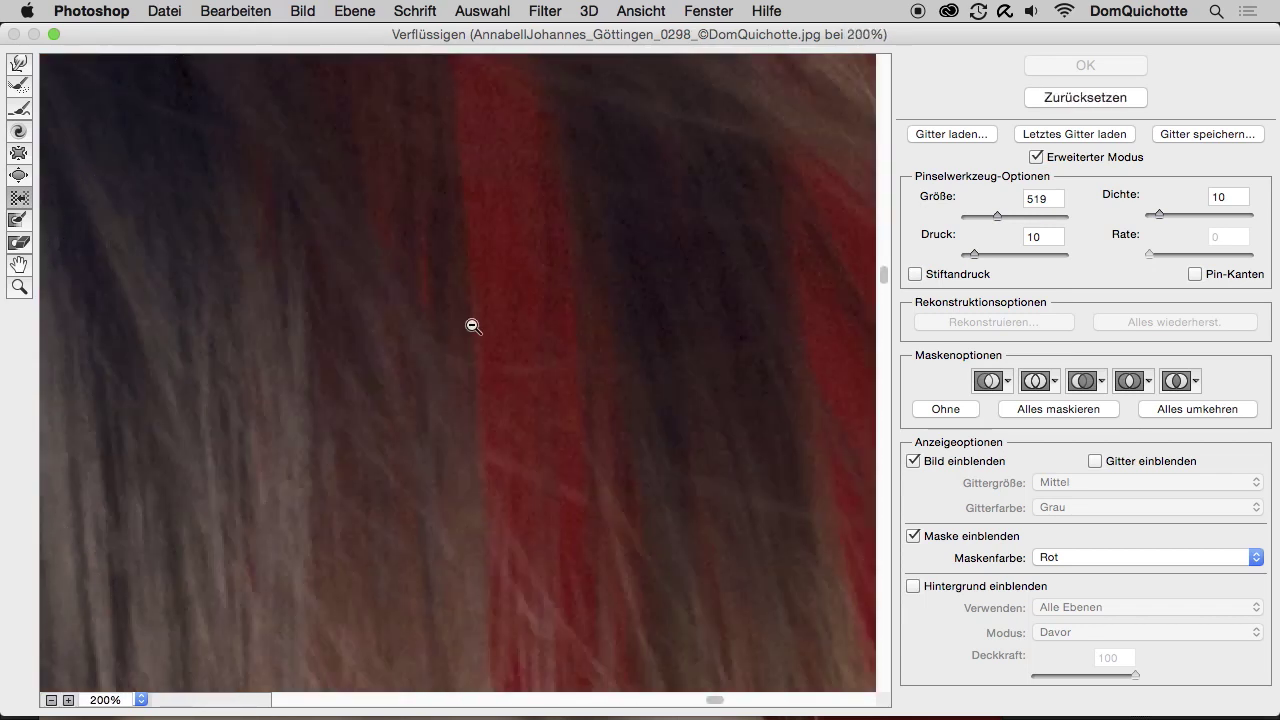
pyautogui.scroll(-5, 471, 323)
pyautogui.moveTo(440, 343); pyautogui.dragTo(744, 228)
pyautogui.moveTo(616, 314); pyautogui.dragTo(560, 314)
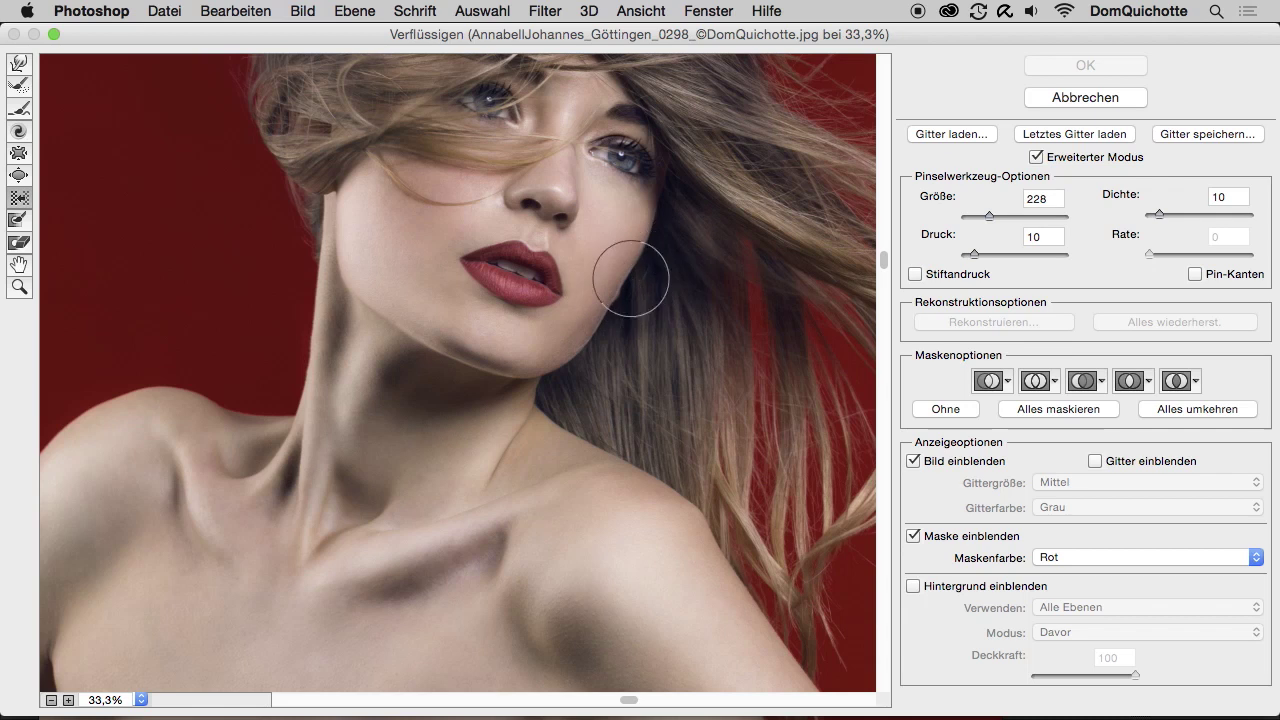
# - Freeze the neck area below the chin with a size-331 brush
pyautogui.moveTo(631, 293); pyautogui.dragTo(650, 287)
pyautogui.moveTo(586, 371); pyautogui.dragTo(658, 249)
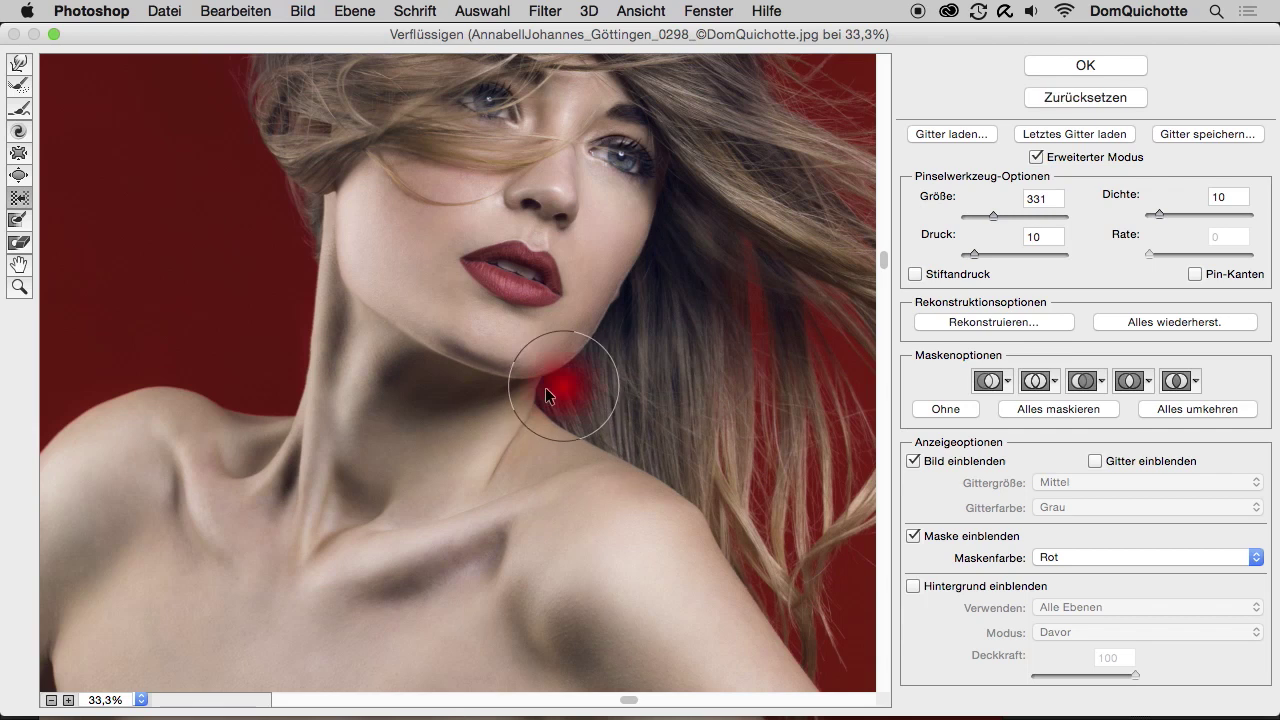
pyautogui.scroll(-3, 553, 380)
pyautogui.hscroll(-5, 513, 284)
# - Reshape the top contour of the left shoulder with a size-268 brush, then zoom out
pyautogui.moveTo(513, 284)
pyautogui.mouseDown()
pyautogui.moveTo(366, 300)
pyautogui.moveTo(230, 470)
pyautogui.mouseUp()
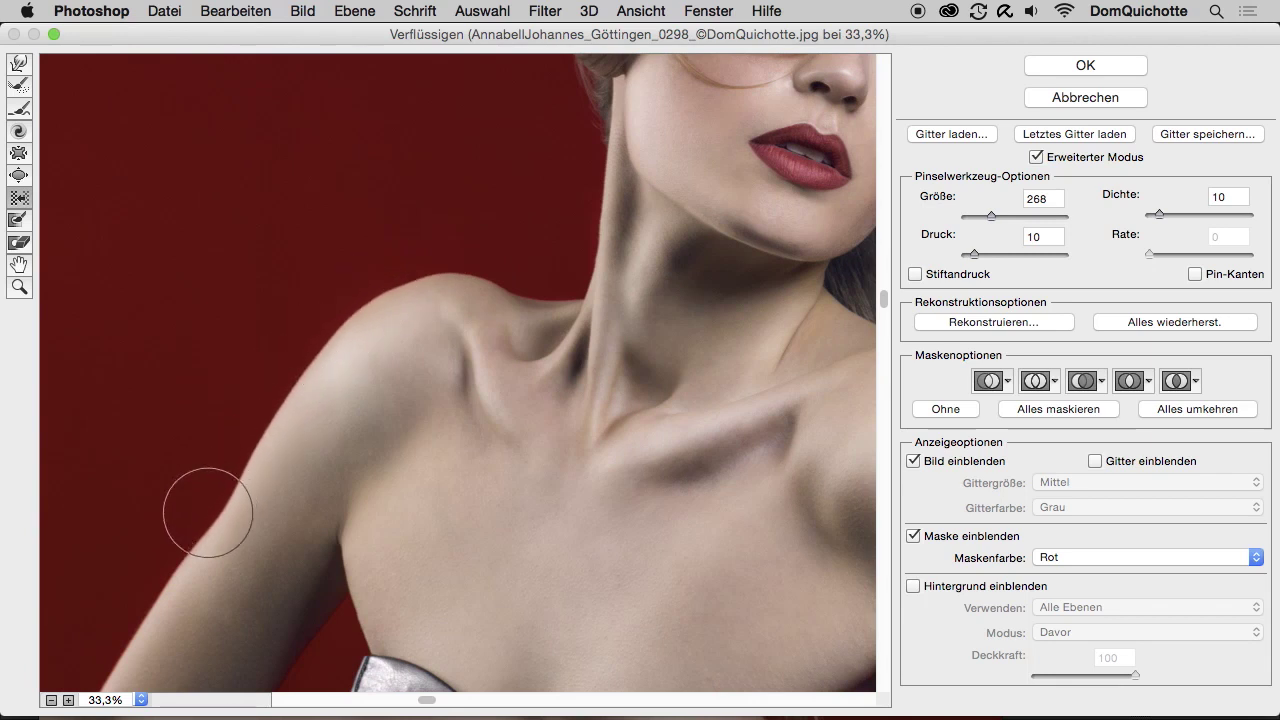
pyautogui.moveTo(457, 305)
pyautogui.mouseDown()
pyautogui.moveTo(447, 281)
pyautogui.moveTo(494, 286)
pyautogui.moveTo(409, 286)
pyautogui.moveTo(491, 277)
pyautogui.moveTo(398, 302)
pyautogui.moveTo(471, 271)
pyautogui.moveTo(371, 294)
pyautogui.moveTo(386, 320)
pyautogui.moveTo(426, 290)
pyautogui.mouseUp()
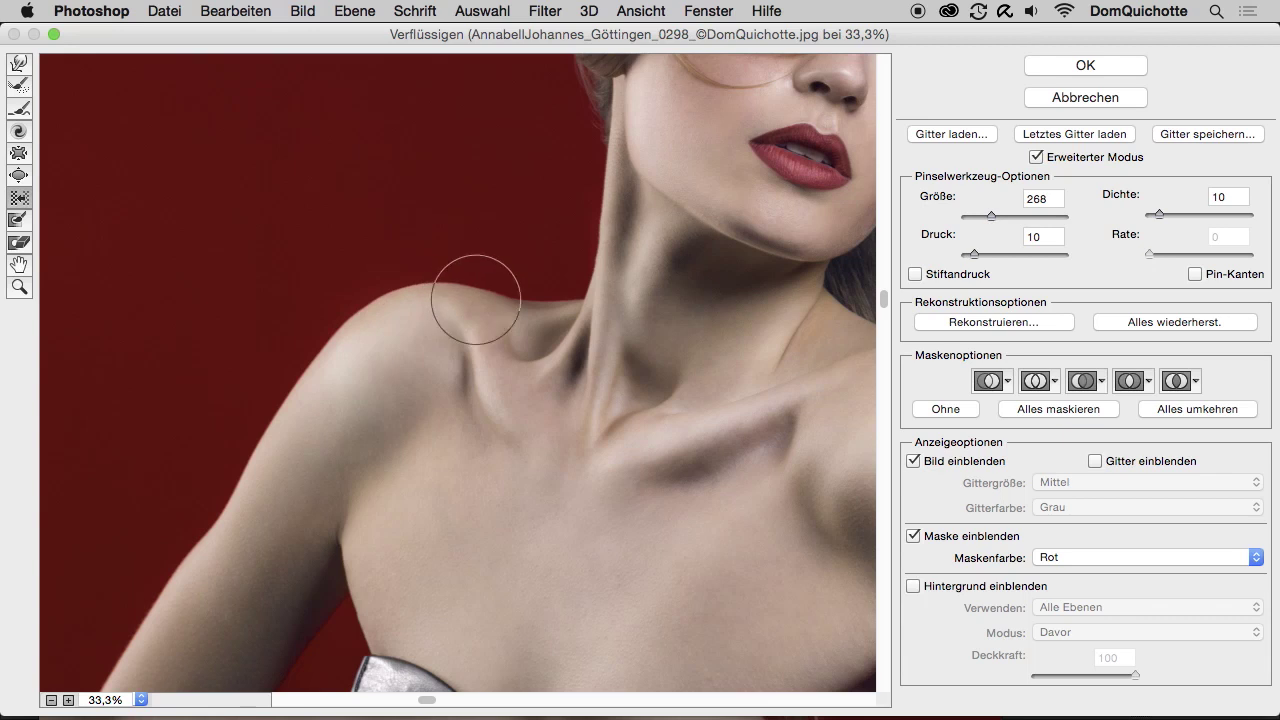
pyautogui.keyDown('alt'); pyautogui.click(384, 284); pyautogui.keyUp('alt')
# - Push the right shoulder contour into a smoother curve with a size-520 warp brush
pyautogui.keyDown('alt'); pyautogui.click(384, 284); pyautogui.keyUp('alt')
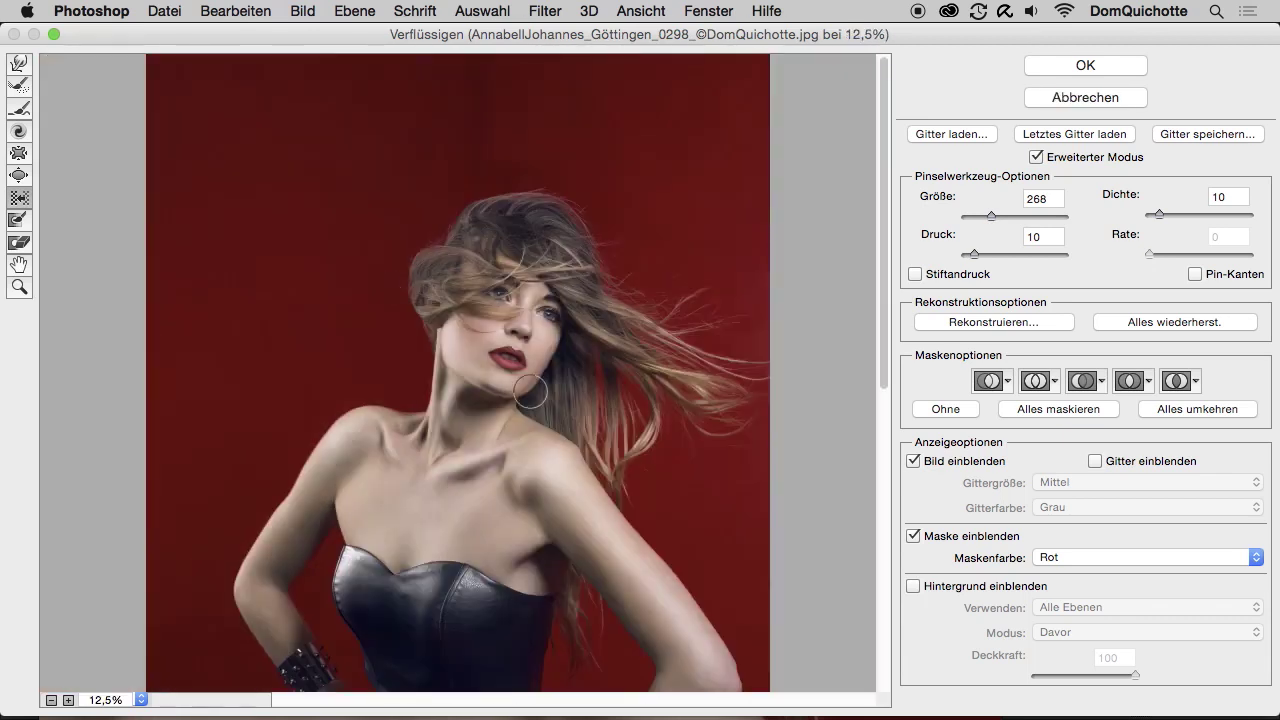
pyautogui.moveTo(590, 435); pyautogui.dragTo(653, 486)
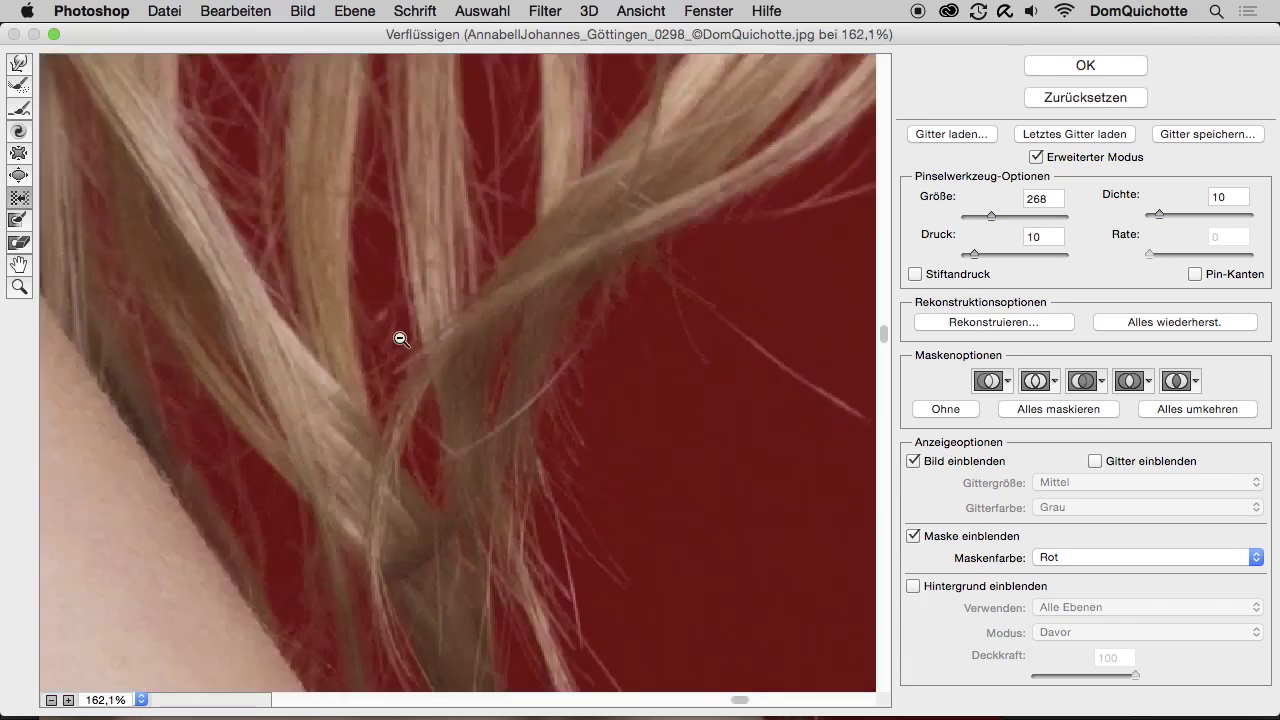
pyautogui.keyDown('alt'); pyautogui.click(432, 338); pyautogui.keyUp('alt')
pyautogui.keyDown('alt'); pyautogui.click(432, 338); pyautogui.keyUp('alt')
pyautogui.moveTo(443, 377)
pyautogui.mouseDown()
pyautogui.moveTo(603, 220)
pyautogui.moveTo(641, 248)
pyautogui.mouseUp()
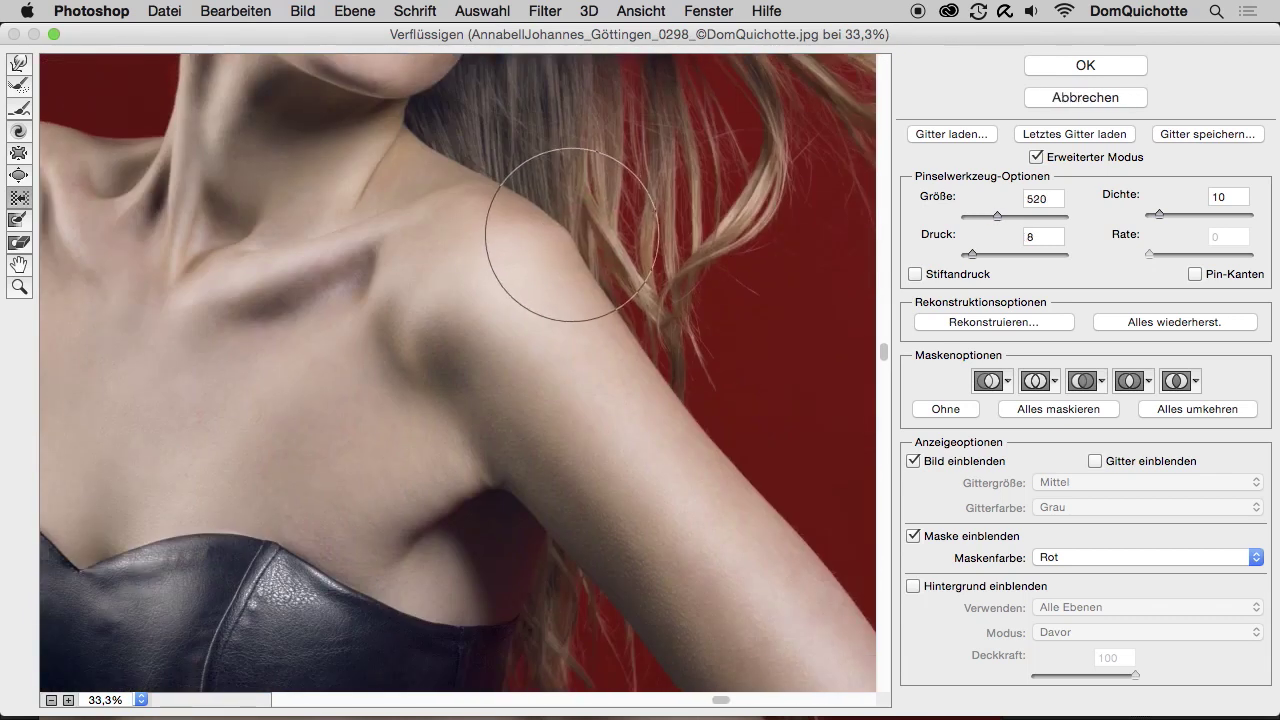
pyautogui.moveTo(608, 261)
pyautogui.mouseDown()
pyautogui.moveTo(606, 386)
pyautogui.moveTo(606, 335)
pyautogui.mouseUp()
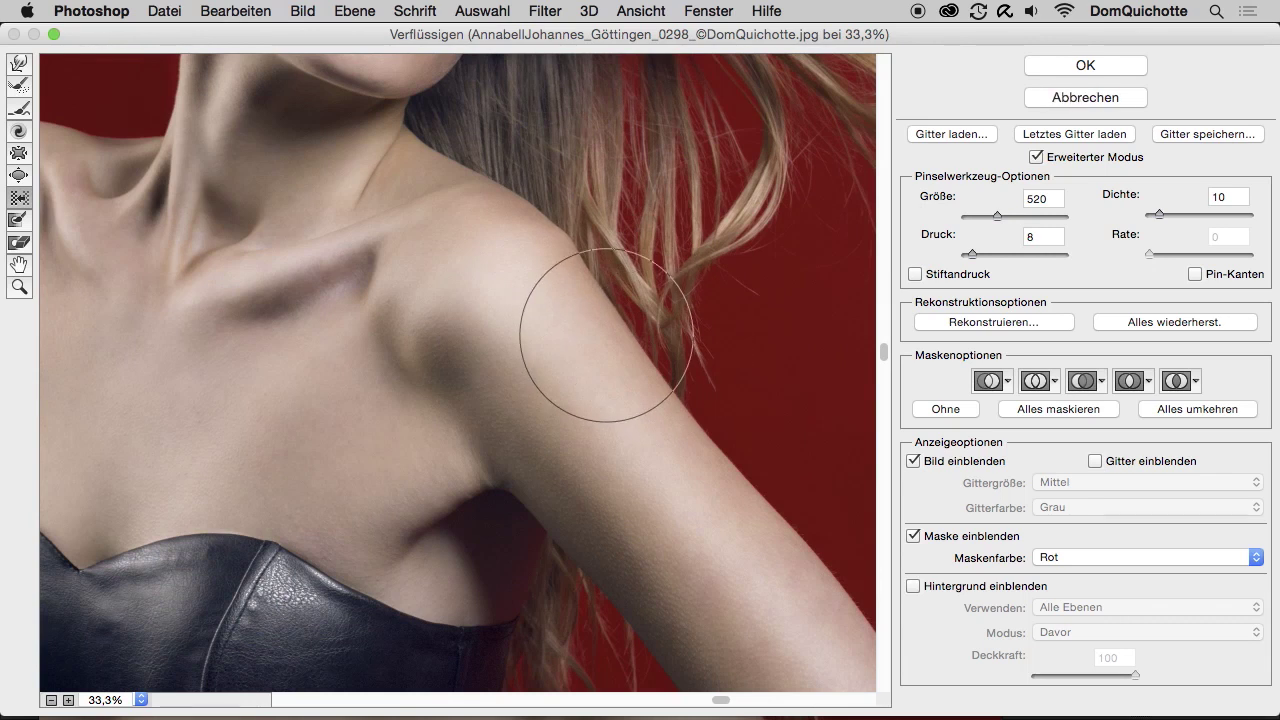
# - Reduce the warp brush to 374 and undo a stray warp on the shoulder top
pyautogui.moveTo(582, 268)
pyautogui.mouseDown()
pyautogui.moveTo(517, 238)
pyautogui.moveTo(526, 229)
pyautogui.mouseUp()
pyautogui.moveTo(596, 249); pyautogui.dragTo(566, 237)
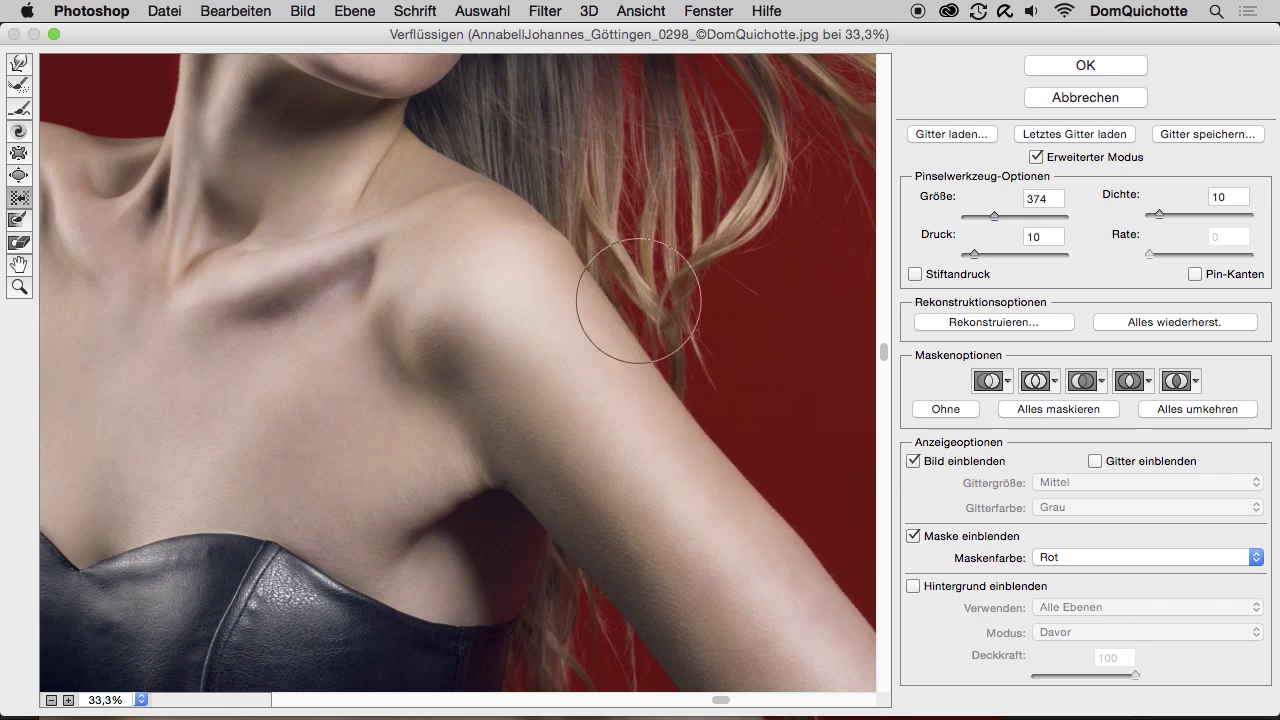
pyautogui.moveTo(543, 206); pyautogui.dragTo(500, 163)
pyautogui.hotkey('ctrl', 'z')
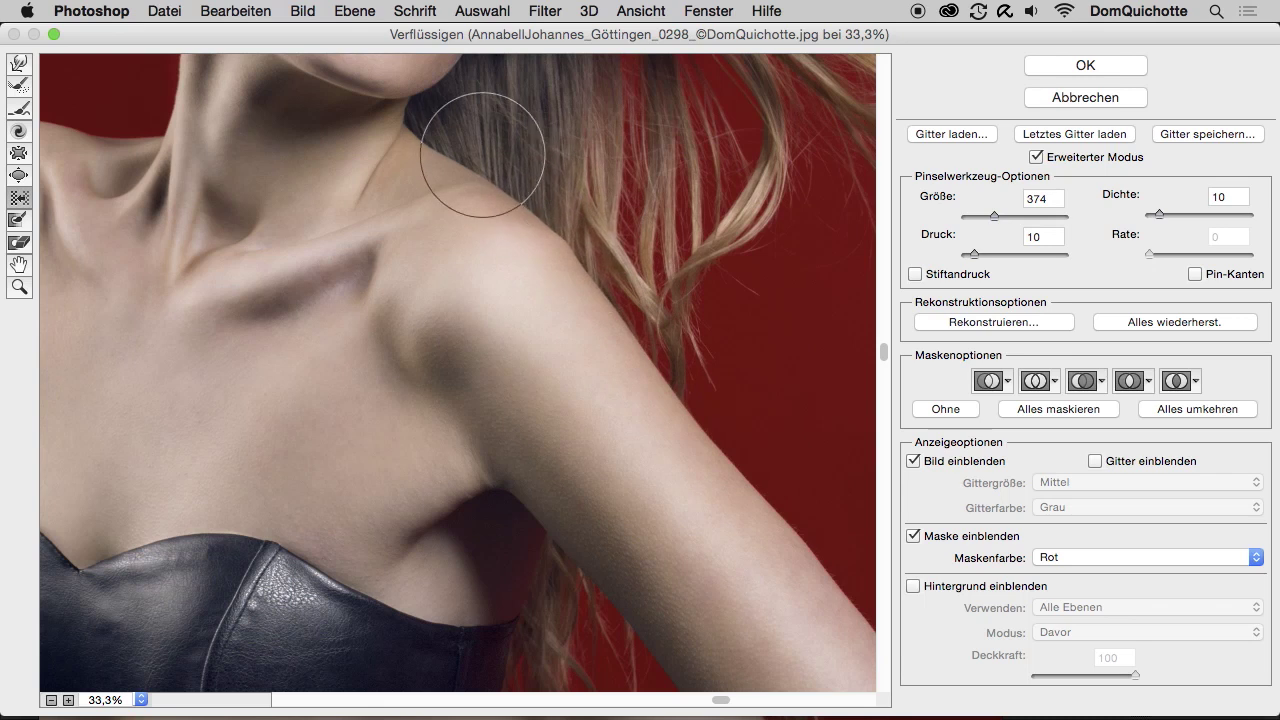
pyautogui.hotkey('ctrl', '-')
pyautogui.hscroll(-2, 500, 320)
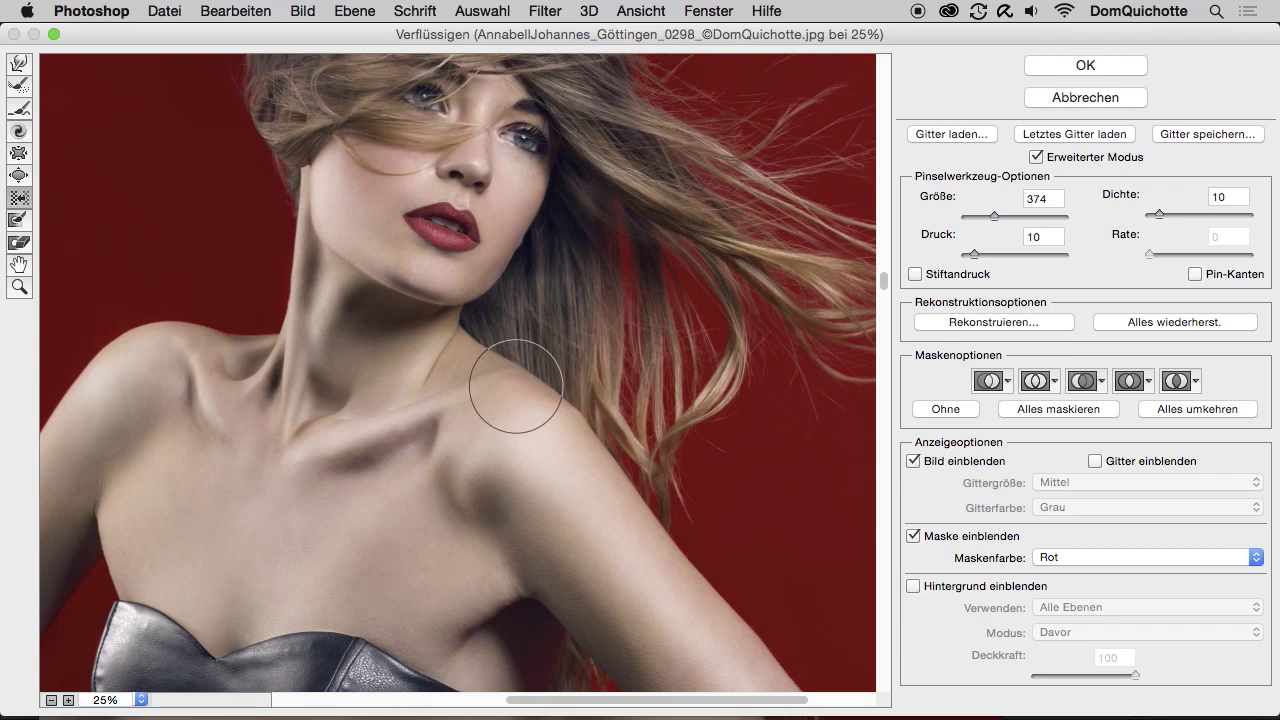
# - Zoom to a 200% view of the eye and set the brush to size 127
pyautogui.click(495, 229)
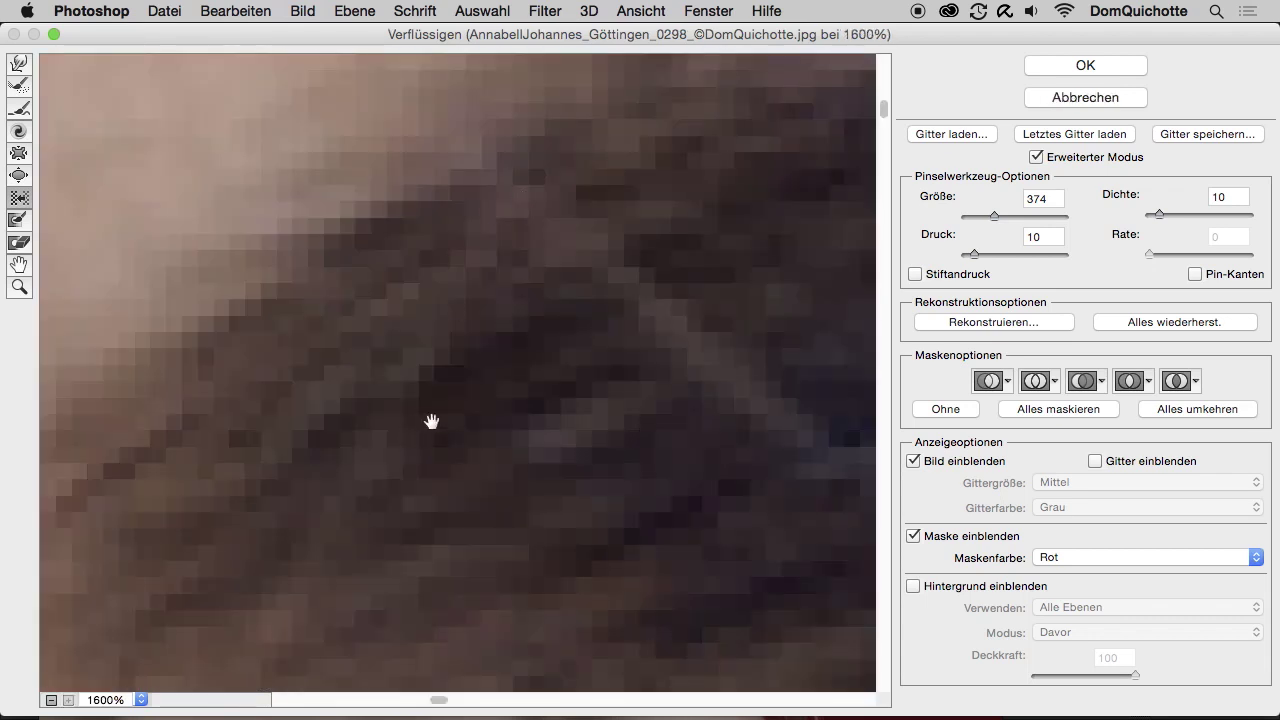
pyautogui.keyDown('alt'); pyautogui.click(450, 405); pyautogui.keyUp('alt')
pyautogui.keyDown('alt'); pyautogui.click(476, 386); pyautogui.keyUp('alt')
pyautogui.keyDown('alt'); pyautogui.click(477, 380); pyautogui.keyUp('alt')
pyautogui.keyDown('alt'); pyautogui.click(549, 263); pyautogui.keyUp('alt')
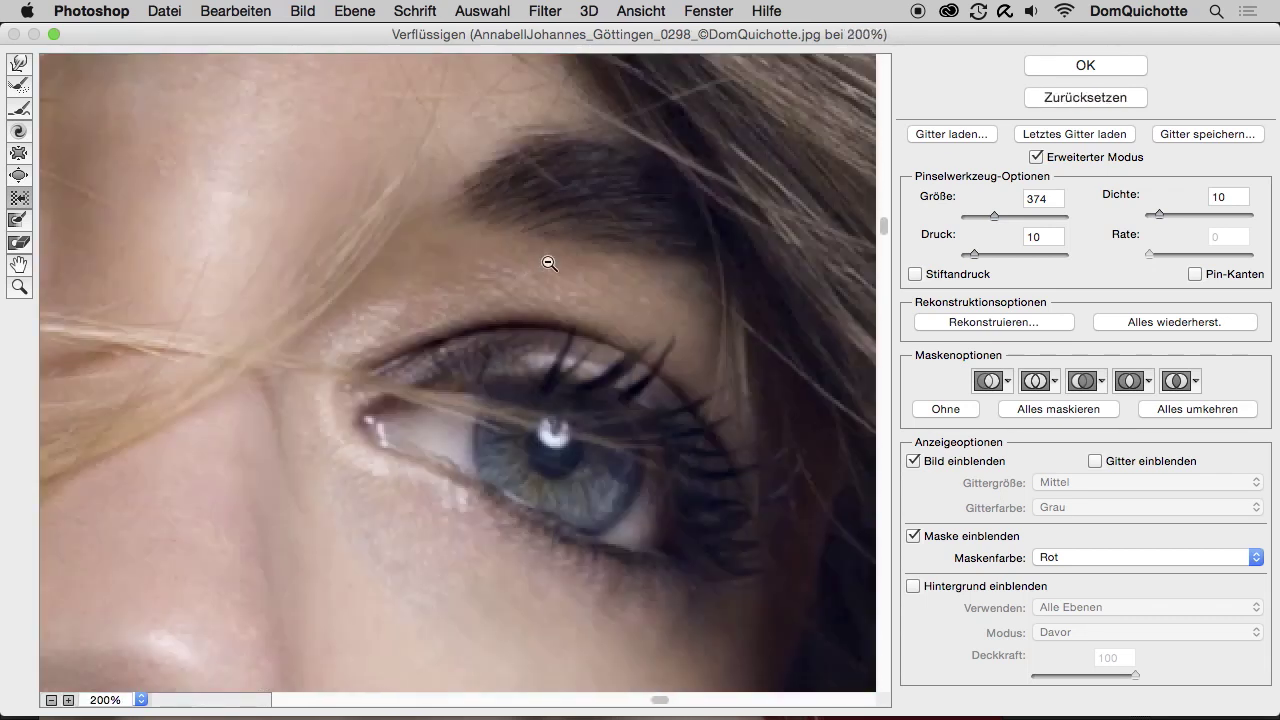
pyautogui.scroll(-5, 549, 263)
pyautogui.moveTo(557, 329); pyautogui.dragTo(500, 330)
pyautogui.moveTo(702, 355); pyautogui.dragTo(689, 355)
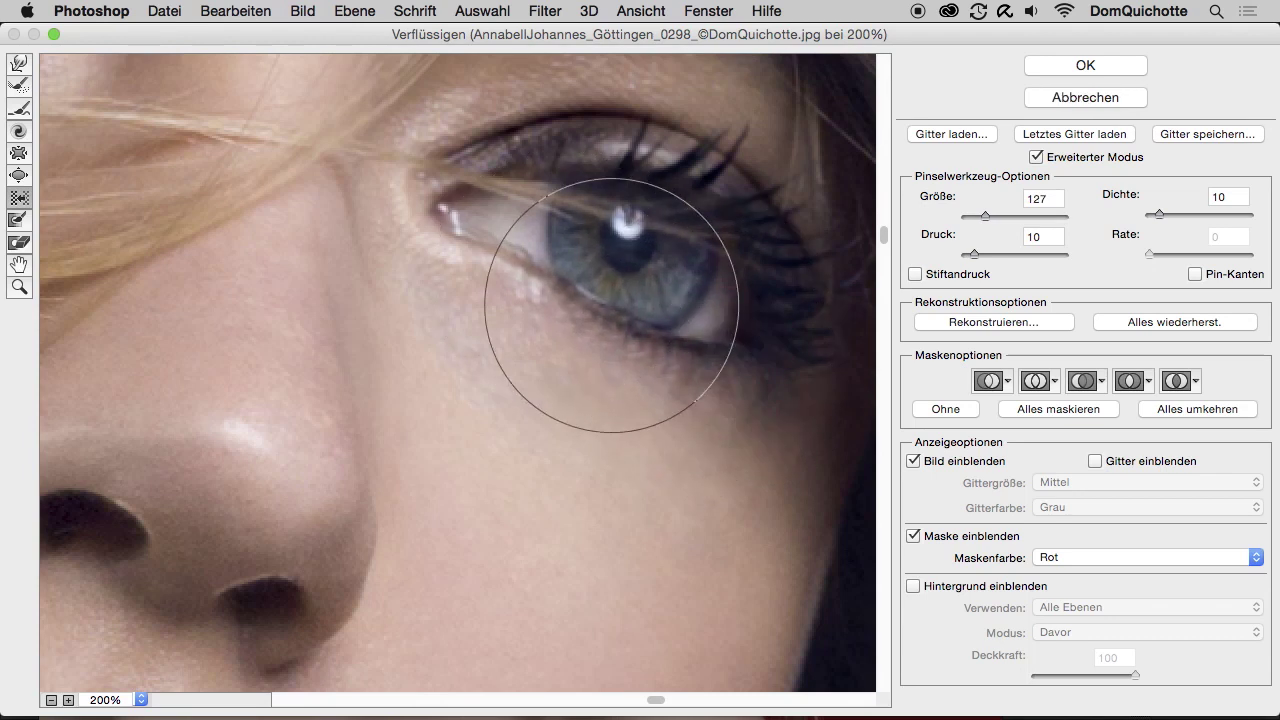
# - Inspect the nose and lips at 100% with the brush at size 90
pyautogui.keyDown('alt'); pyautogui.click(531, 331); pyautogui.keyUp('alt')
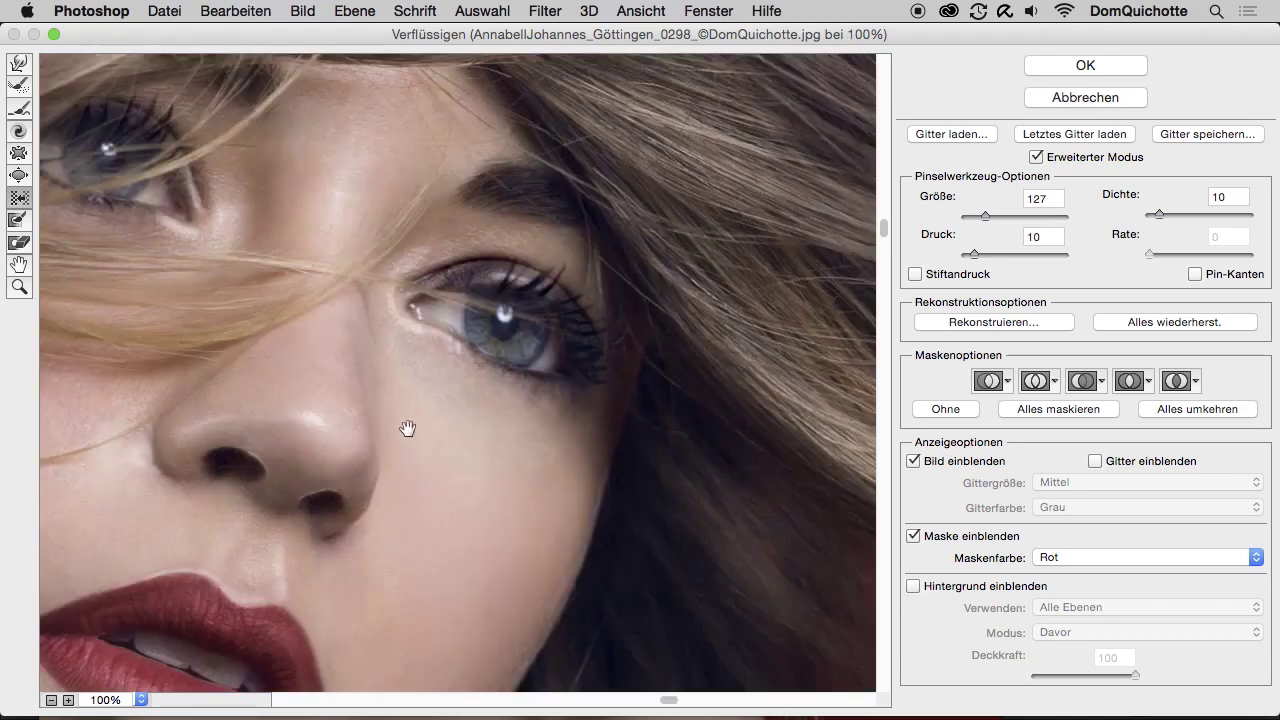
pyautogui.moveTo(407, 428); pyautogui.dragTo(614, 290)
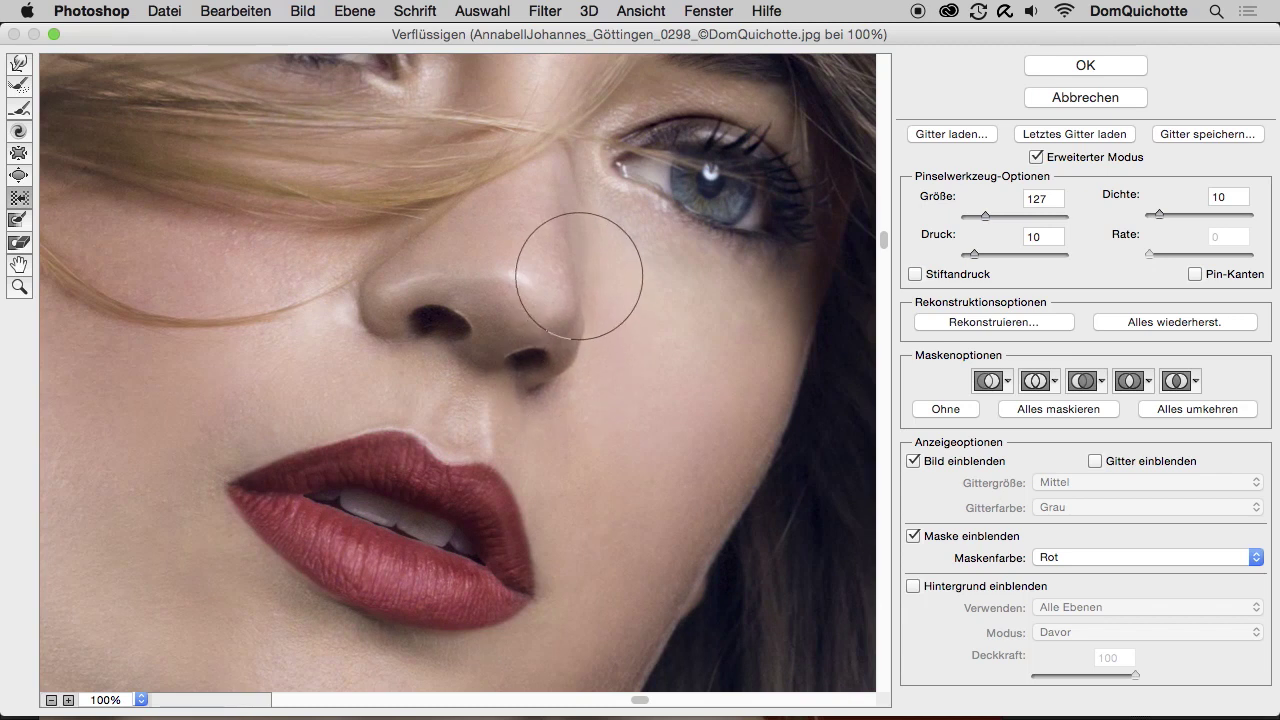
pyautogui.moveTo(558, 353); pyautogui.dragTo(617, 189)
pyautogui.moveTo(500, 298); pyautogui.dragTo(446, 280)
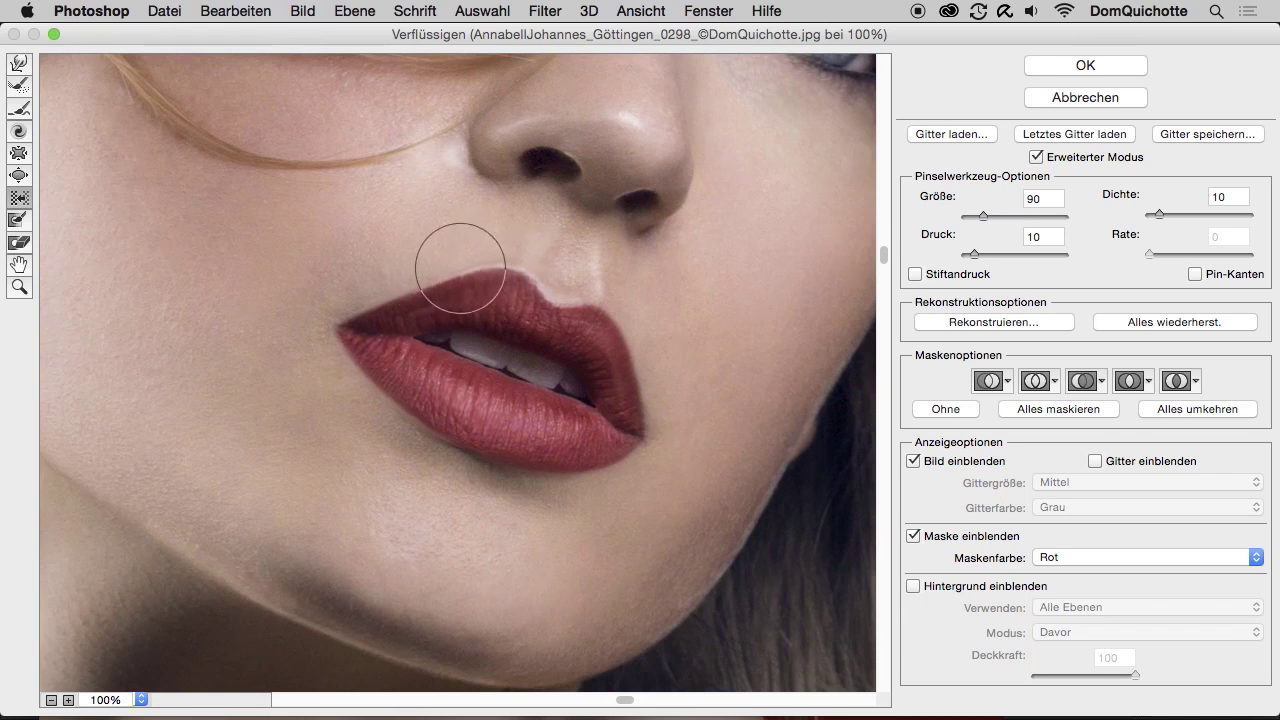
pyautogui.keyDown('alt'); pyautogui.click(525, 323); pyautogui.keyUp('alt')
# - Push the shadow under the chin upward with a size-369 warp brush
pyautogui.moveTo(401, 480); pyautogui.dragTo(614, 343)
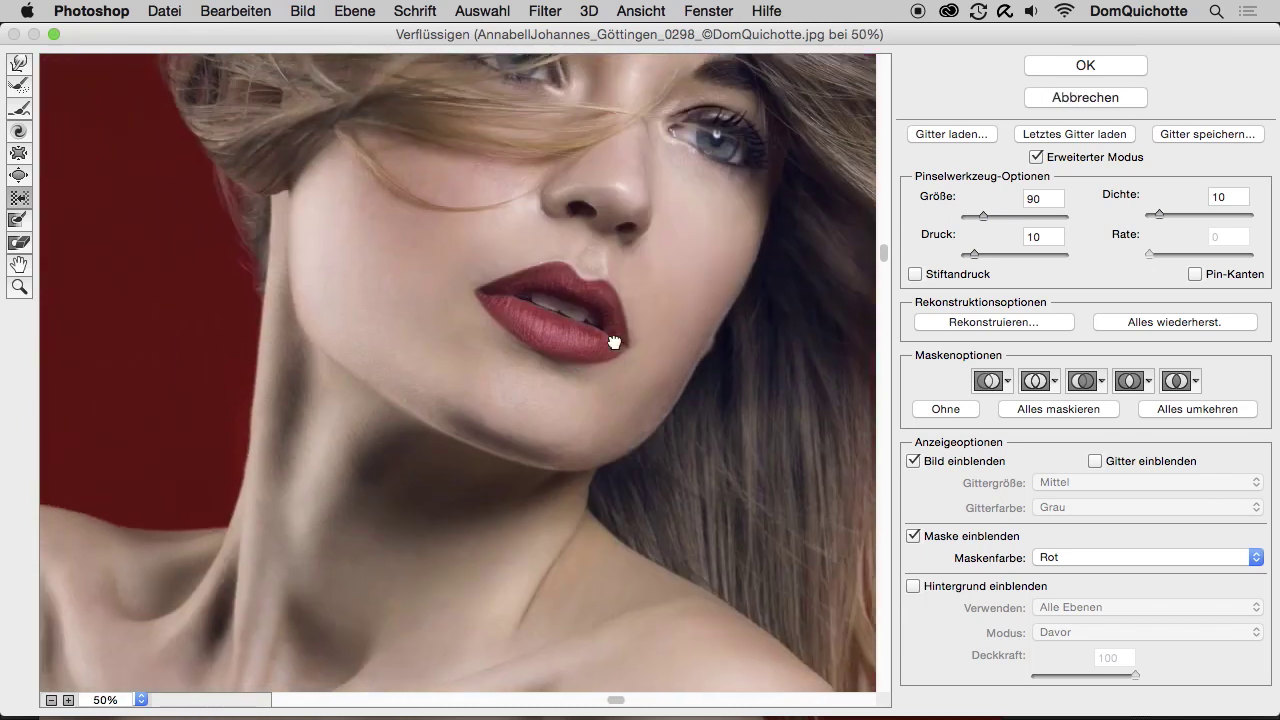
pyautogui.keyDown('alt'); pyautogui.click(587, 381); pyautogui.keyUp('alt')
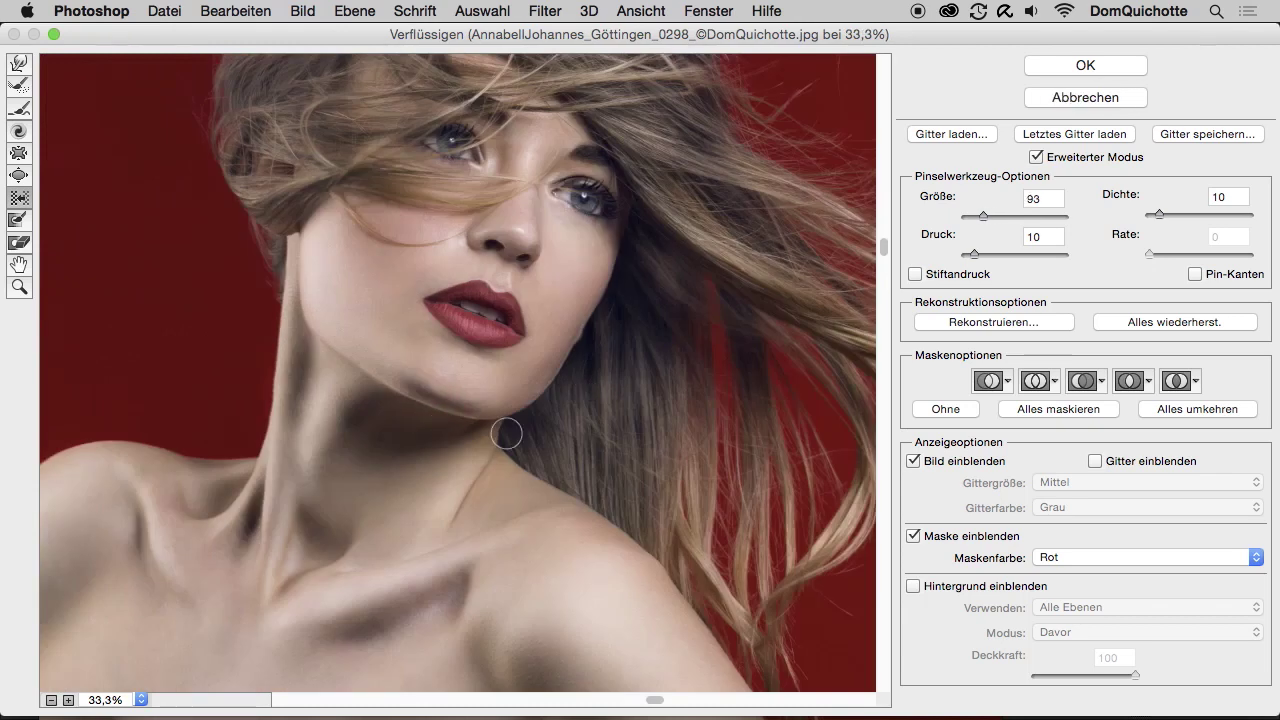
pyautogui.moveTo(406, 408); pyautogui.dragTo(447, 433)
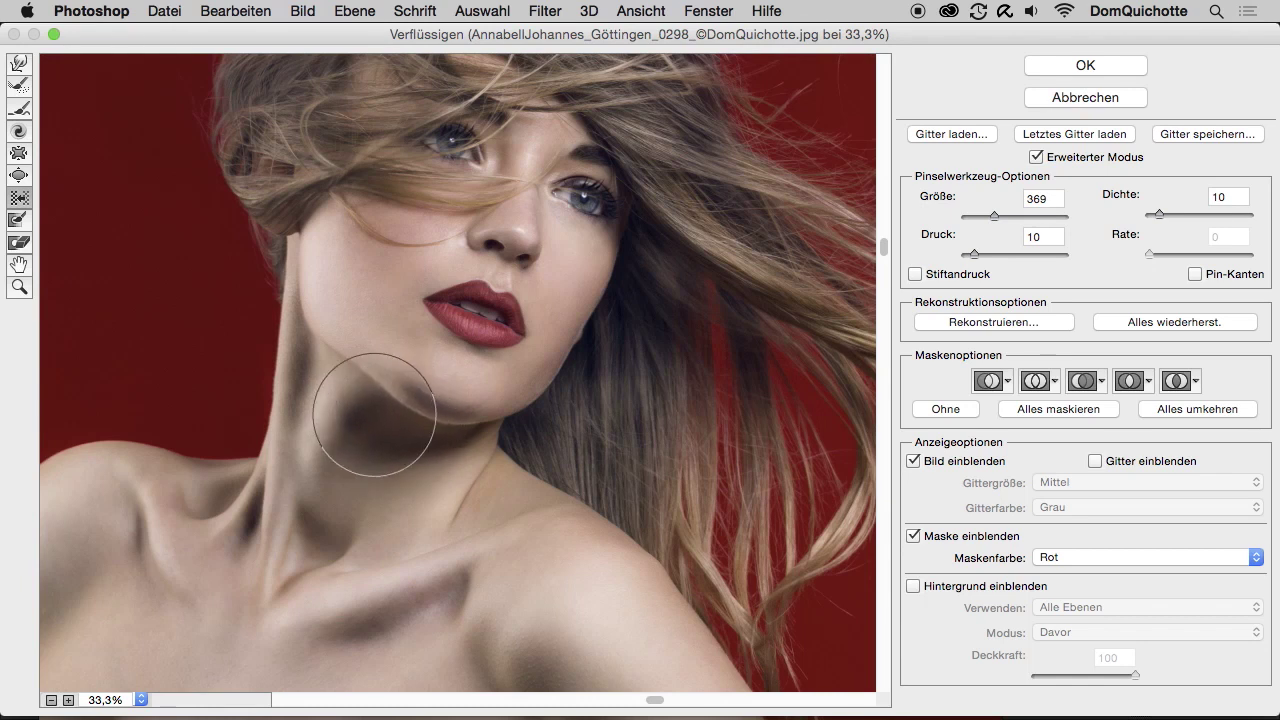
pyautogui.moveTo(383, 420); pyautogui.dragTo(511, 410)
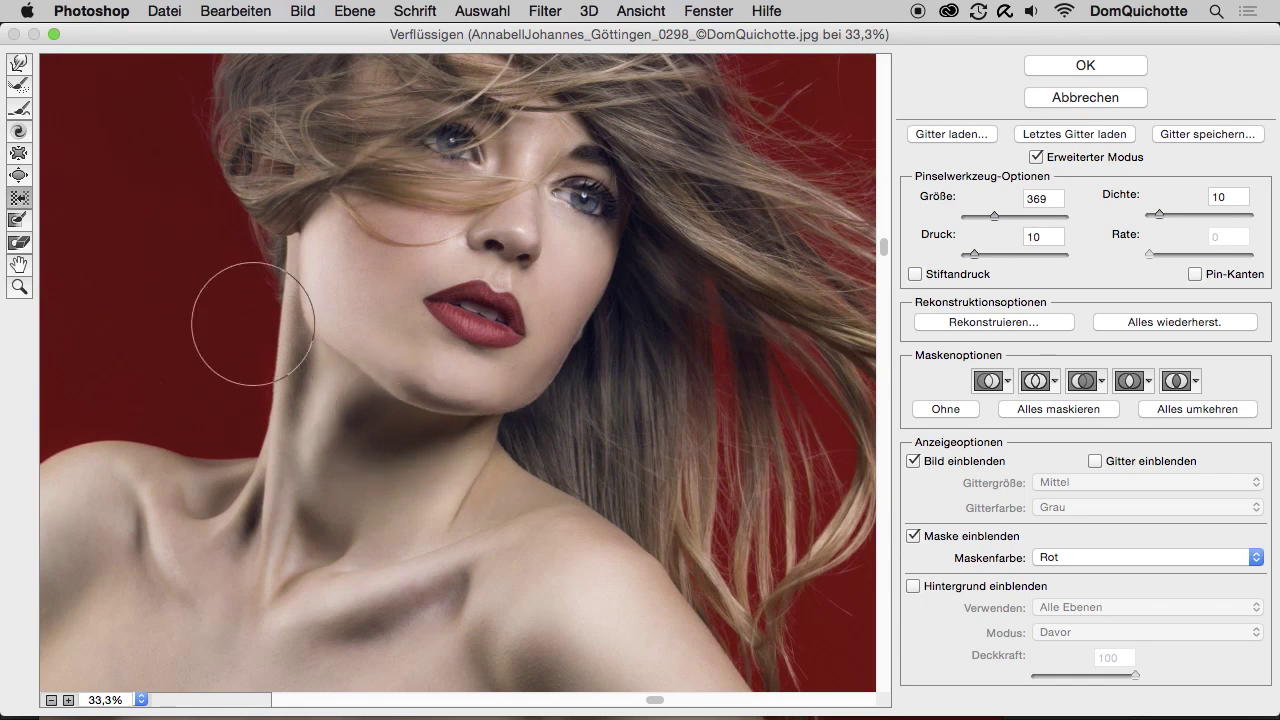
pyautogui.keyDown('alt'); pyautogui.click(487, 449); pyautogui.keyUp('alt')
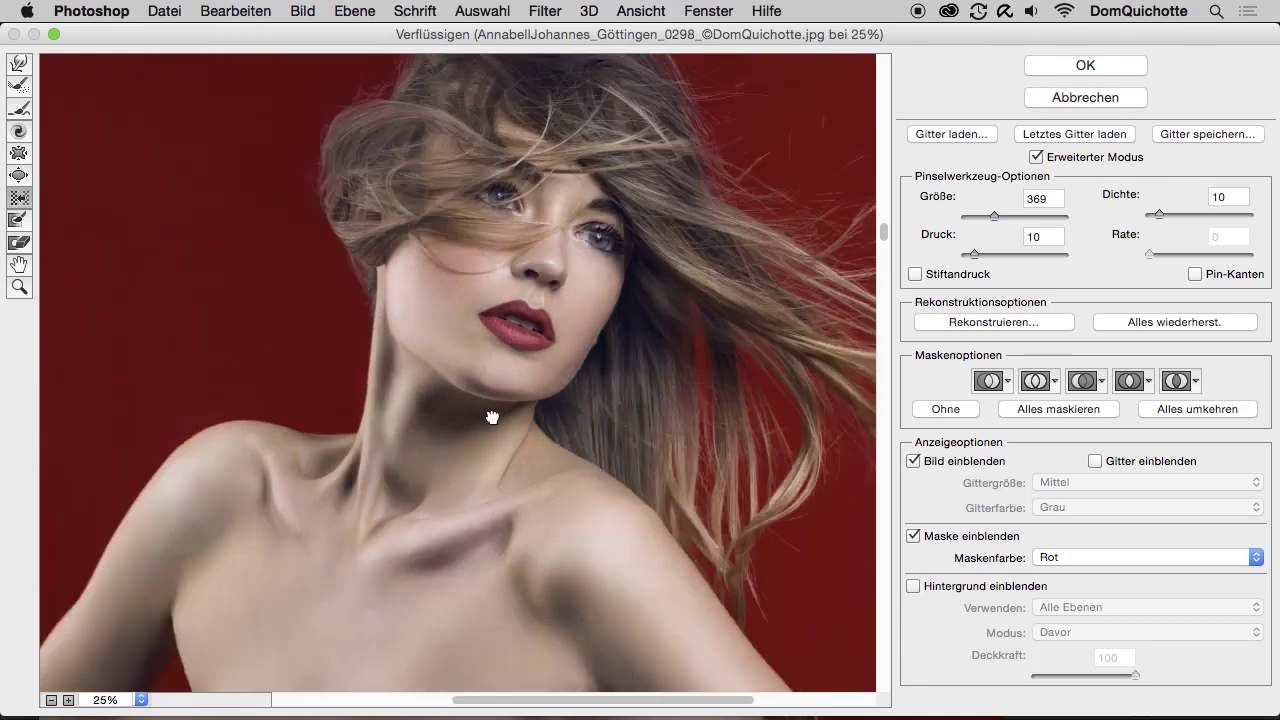
pyautogui.moveTo(487, 449); pyautogui.dragTo(580, 229)
pyautogui.keyDown('alt'); pyautogui.click(457, 451); pyautogui.keyUp('alt')
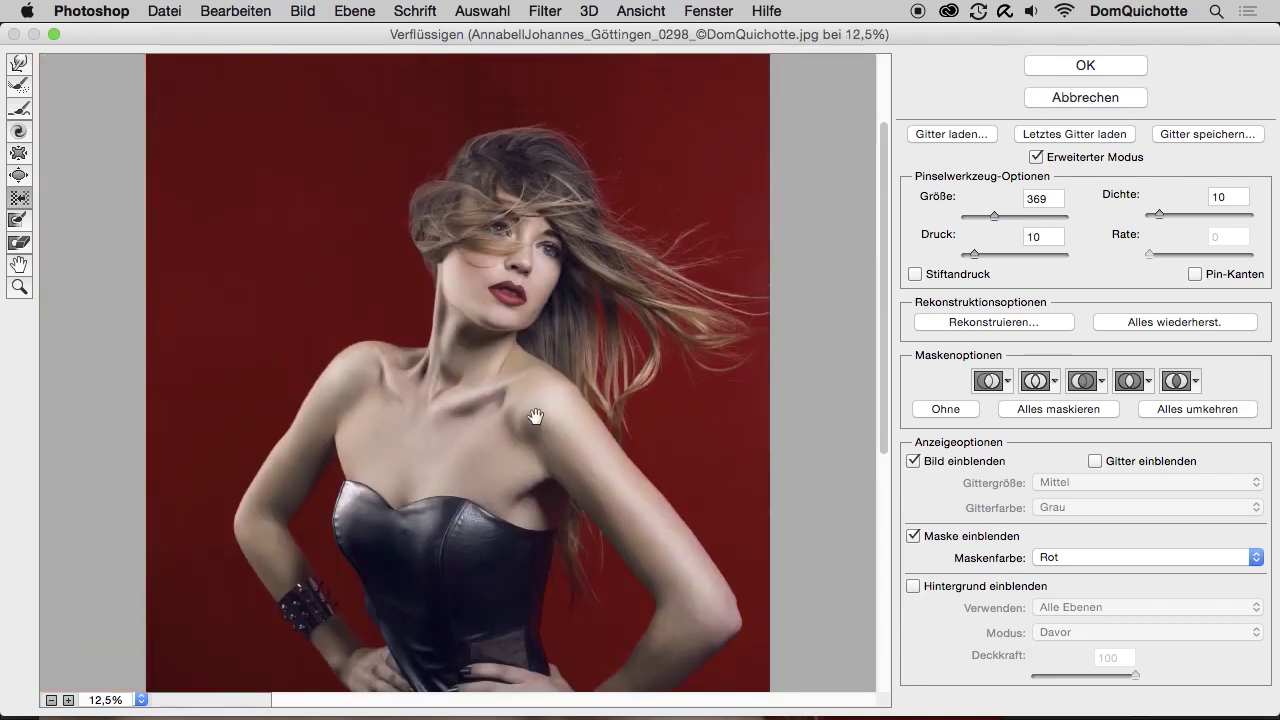
pyautogui.moveTo(451, 343); pyautogui.dragTo(488, 337)
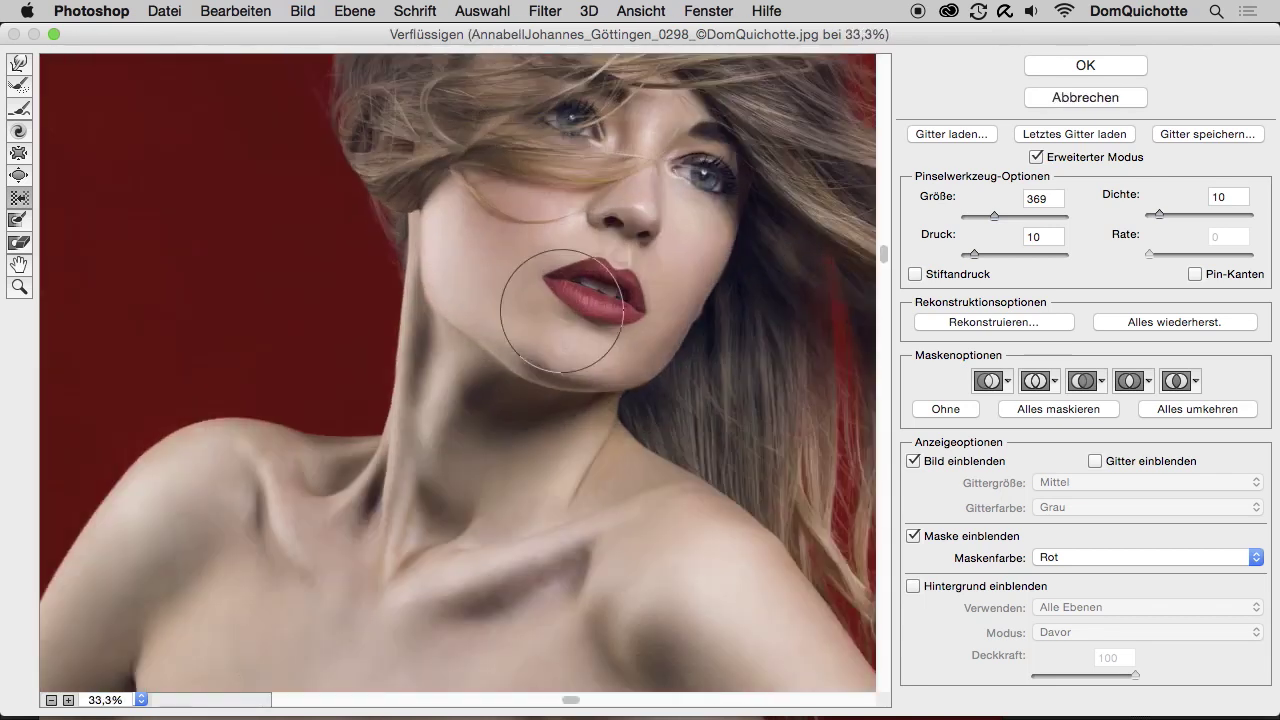
# - Switch to the Bloat tool at size 456 with a 50% view of the face
pyautogui.click(20, 220)
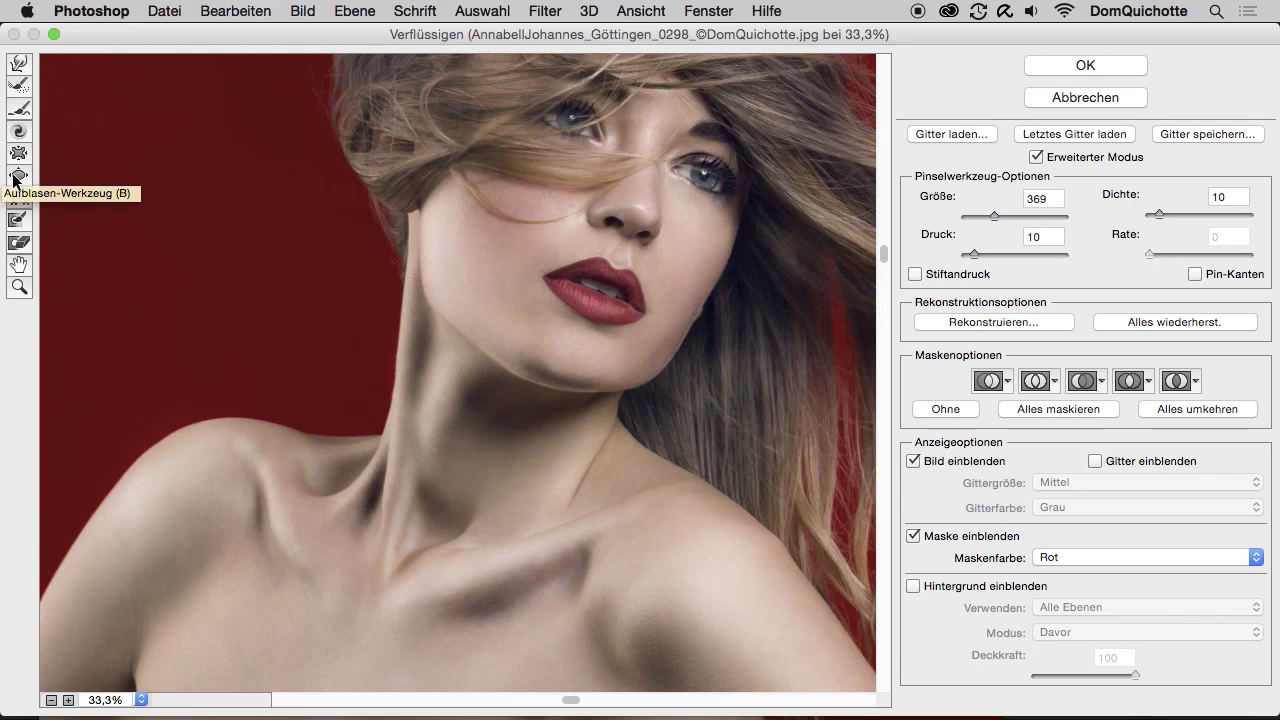
pyautogui.click(18, 176)
pyautogui.keyDown('super'); pyautogui.click(648, 232); pyautogui.keyUp('super')
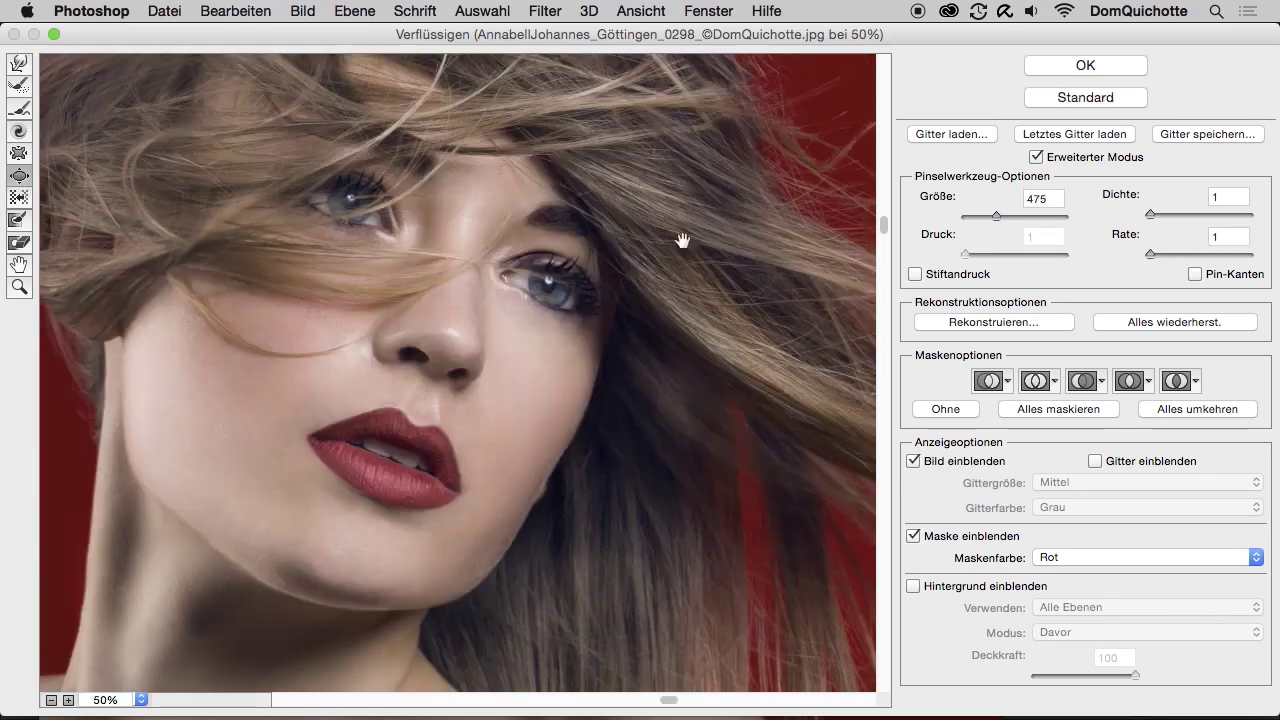
pyautogui.moveTo(448, 340); pyautogui.dragTo(430, 340)
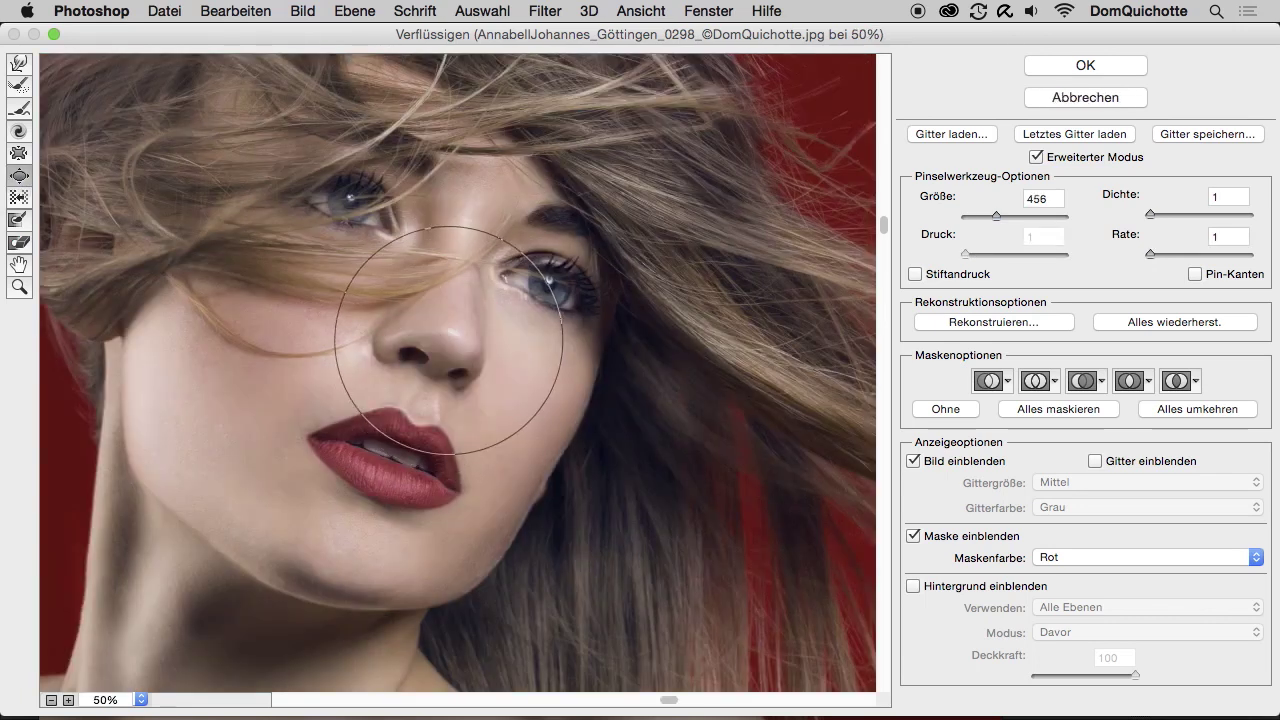
# - Bloat both eyes and swell the nose
pyautogui.moveTo(548, 286); pyautogui.dragTo(548, 286)
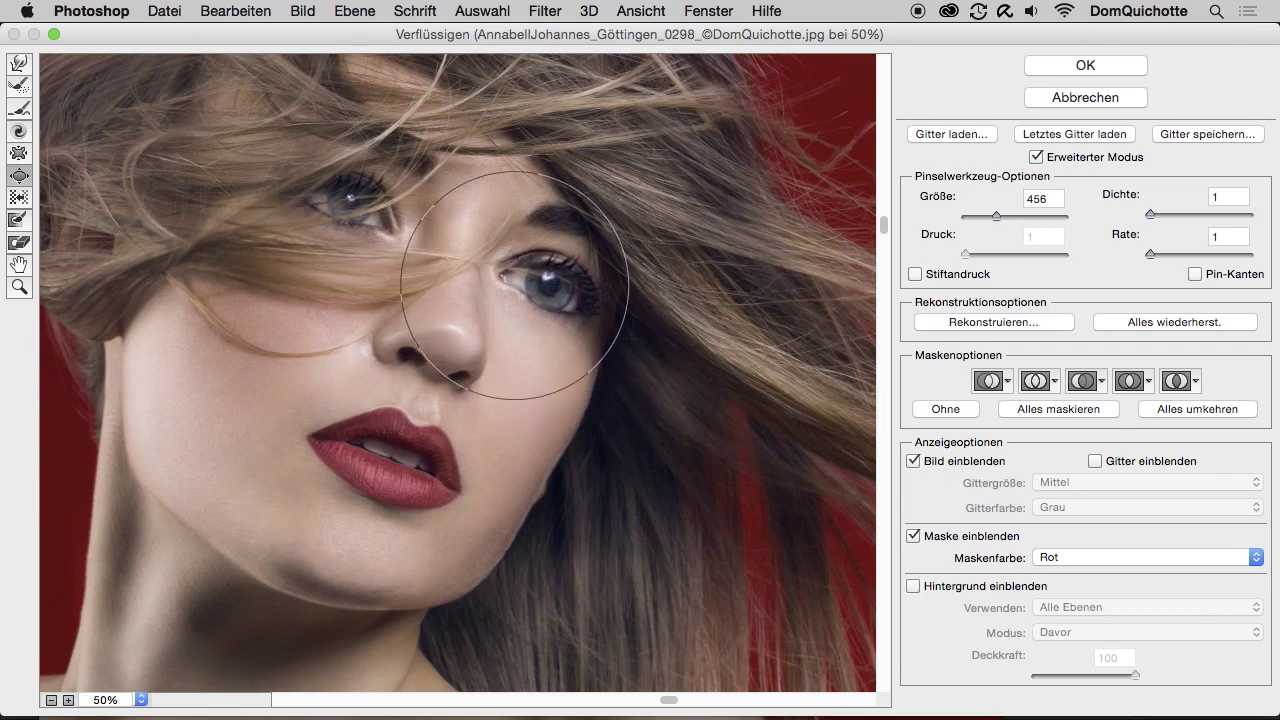
pyautogui.moveTo(352, 197); pyautogui.dragTo(352, 197)
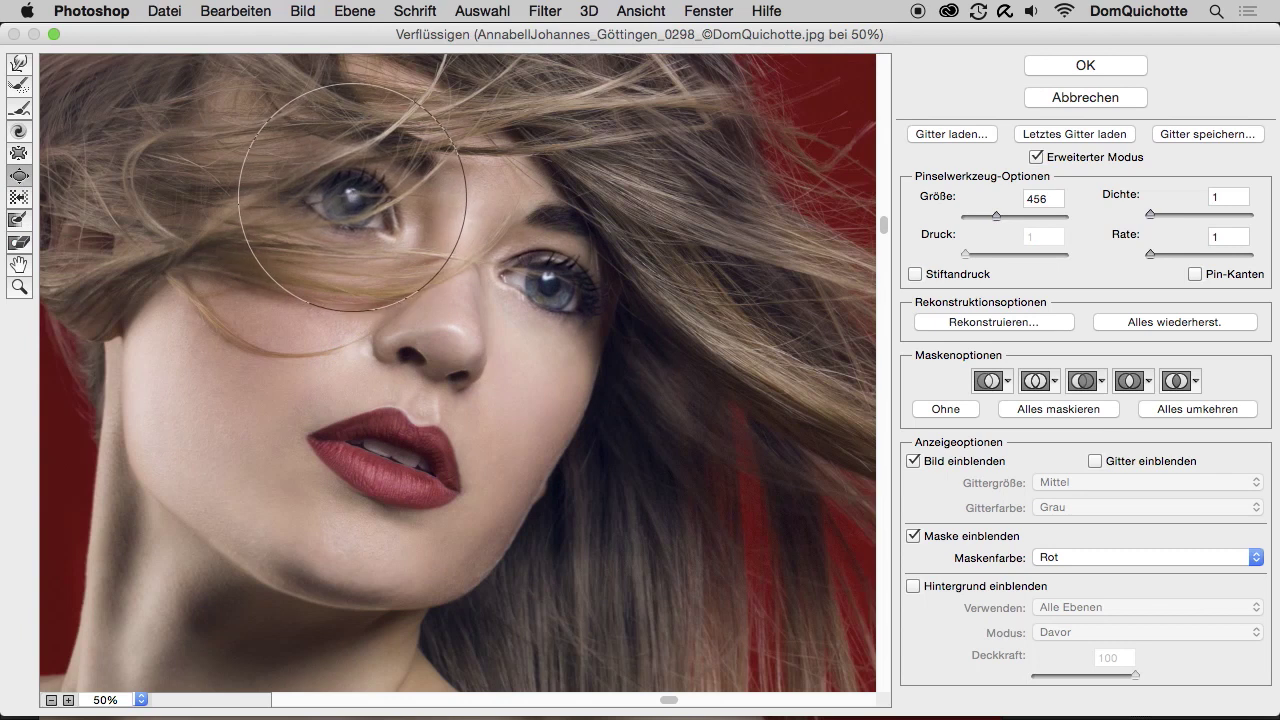
pyautogui.moveTo(449, 345); pyautogui.dragTo(449, 345)
pyautogui.scroll(4, 289, 366)
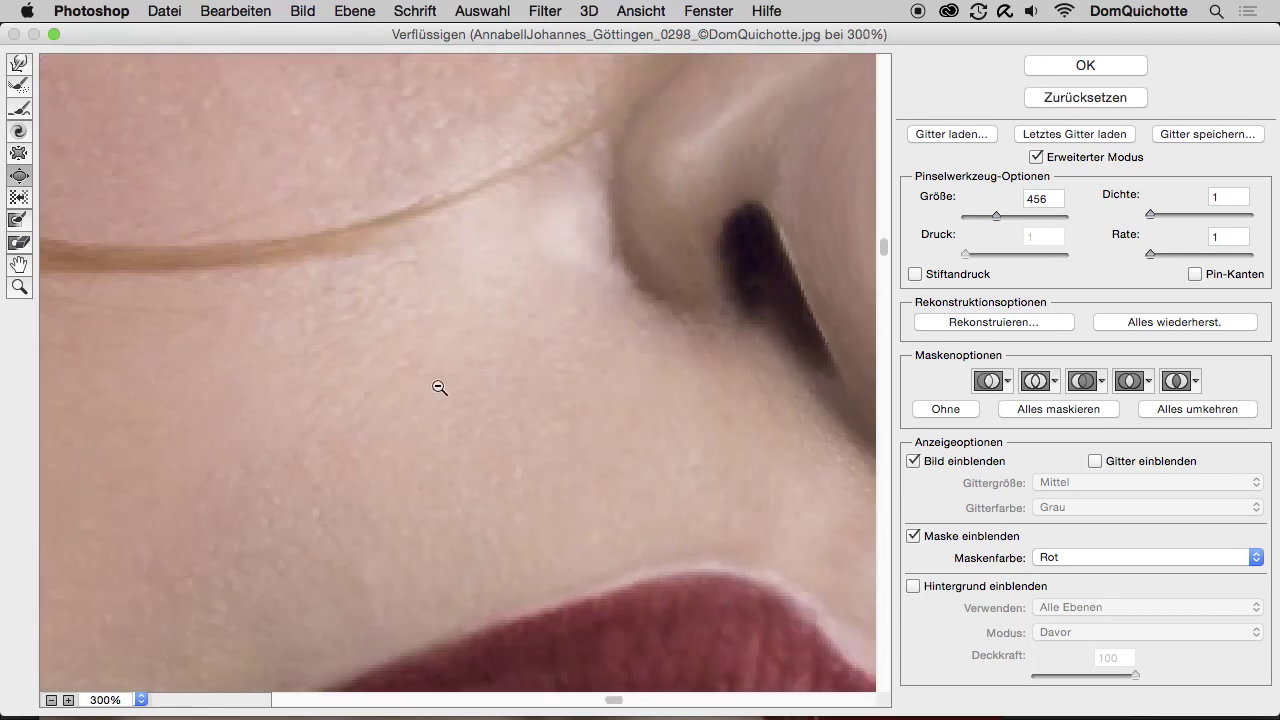
pyautogui.scroll(-4, 466, 380)
pyautogui.moveTo(543, 346); pyautogui.dragTo(569, 339)
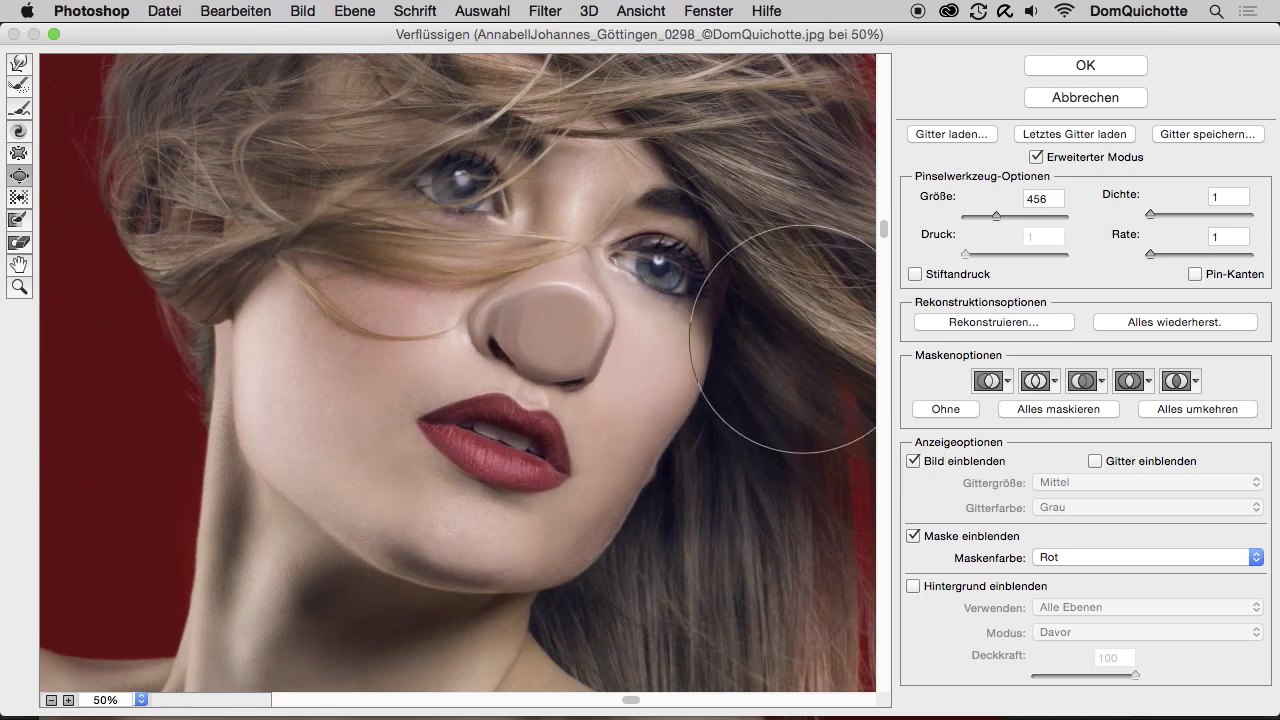
# - Restore the image to unwarped, then distort the area around the right eye
pyautogui.click(1186, 325)
pyautogui.scroll(-2, 551, 363)
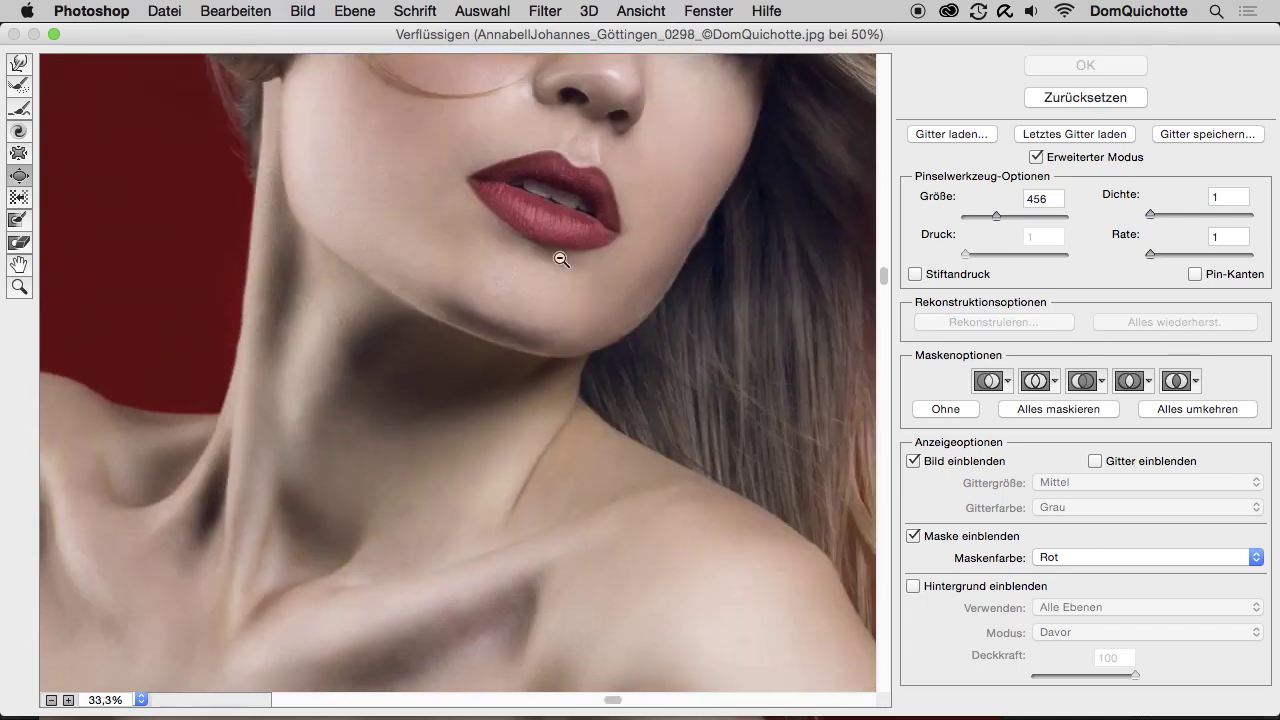
pyautogui.scroll(-3, 494, 357)
pyautogui.scroll(-5, 517, 266)
pyautogui.scroll(5, 471, 471)
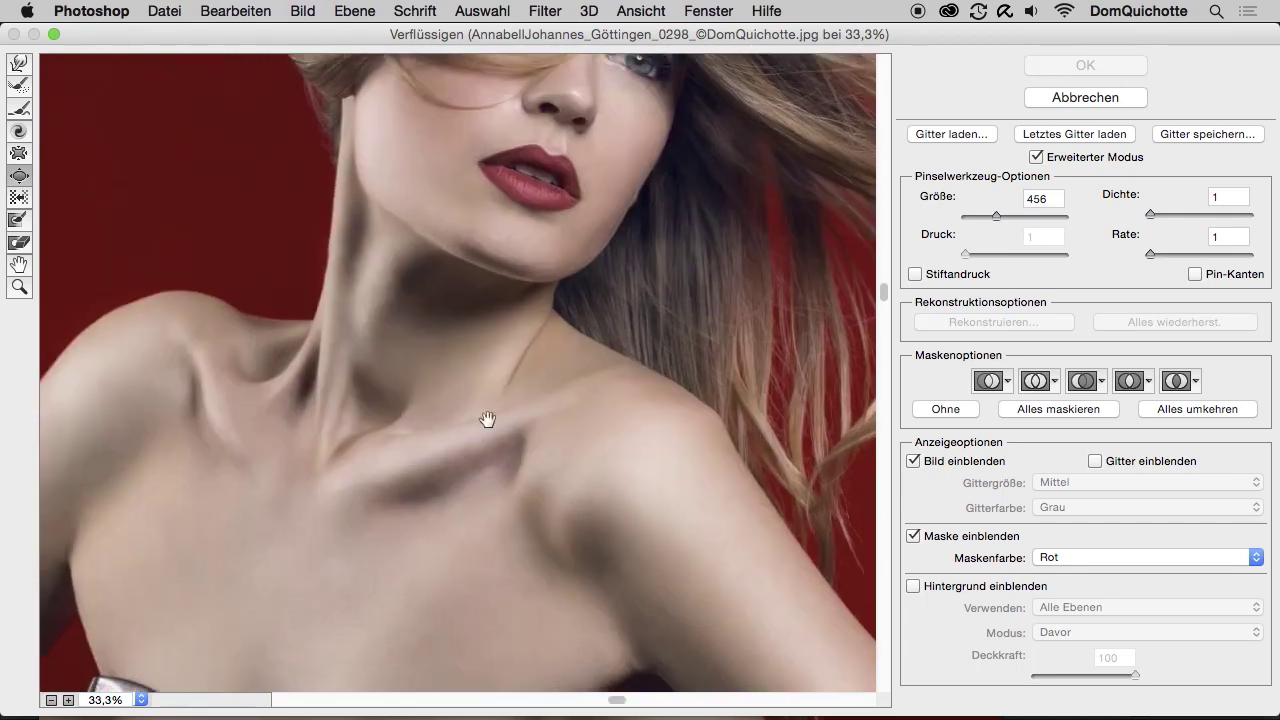
pyautogui.scroll(2, 530, 376)
pyautogui.scroll(2, 557, 323)
pyautogui.scroll(2, 489, 371)
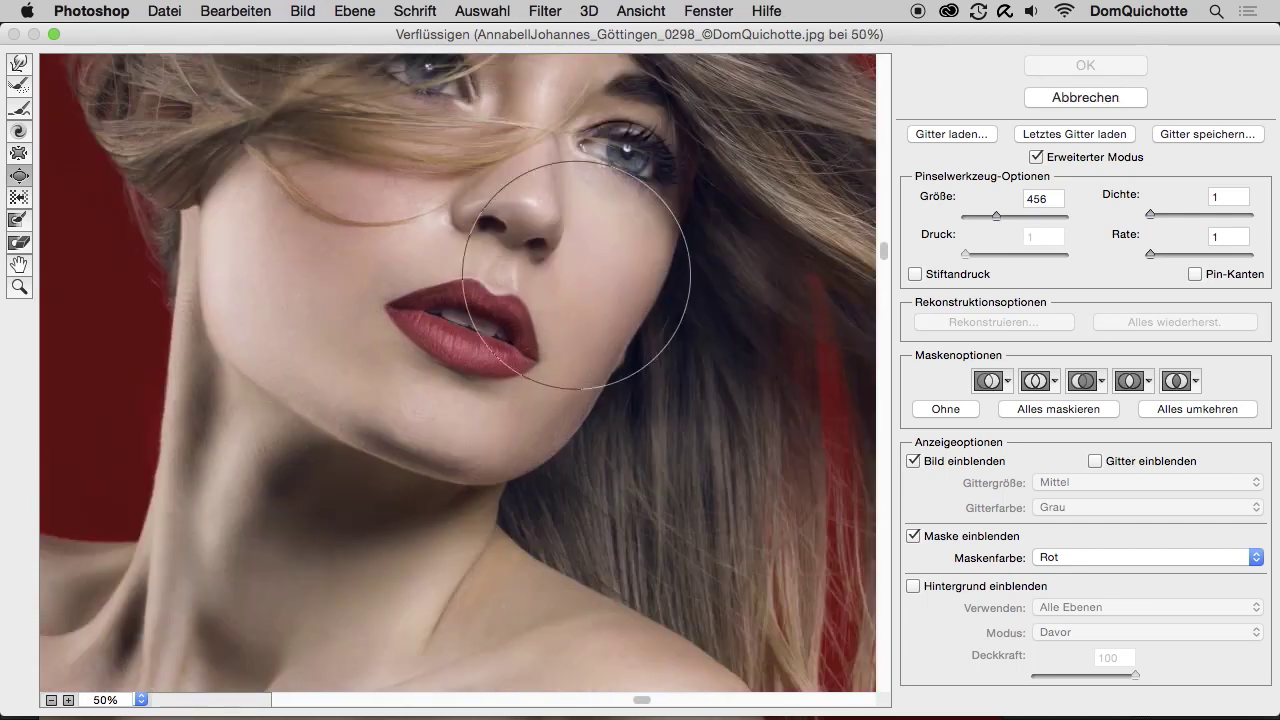
pyautogui.scroll(3, 534, 286)
pyautogui.hscroll(2, 560, 260)
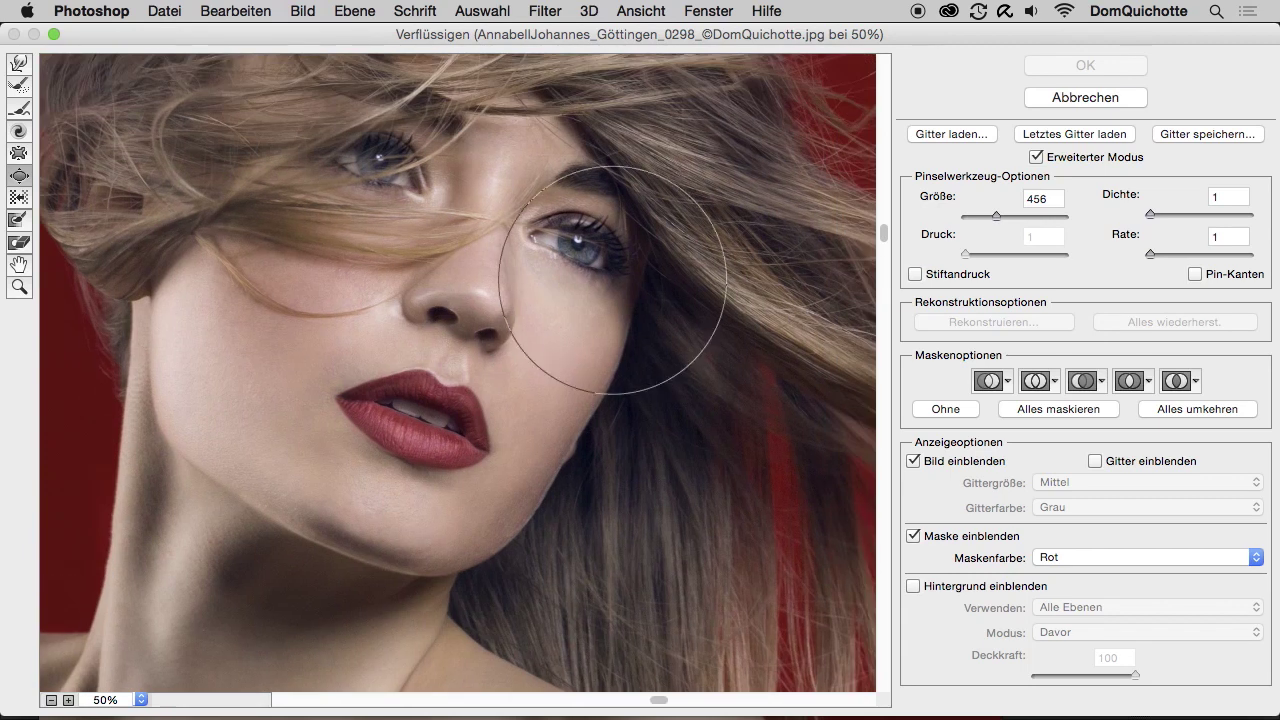
pyautogui.click(590, 244)
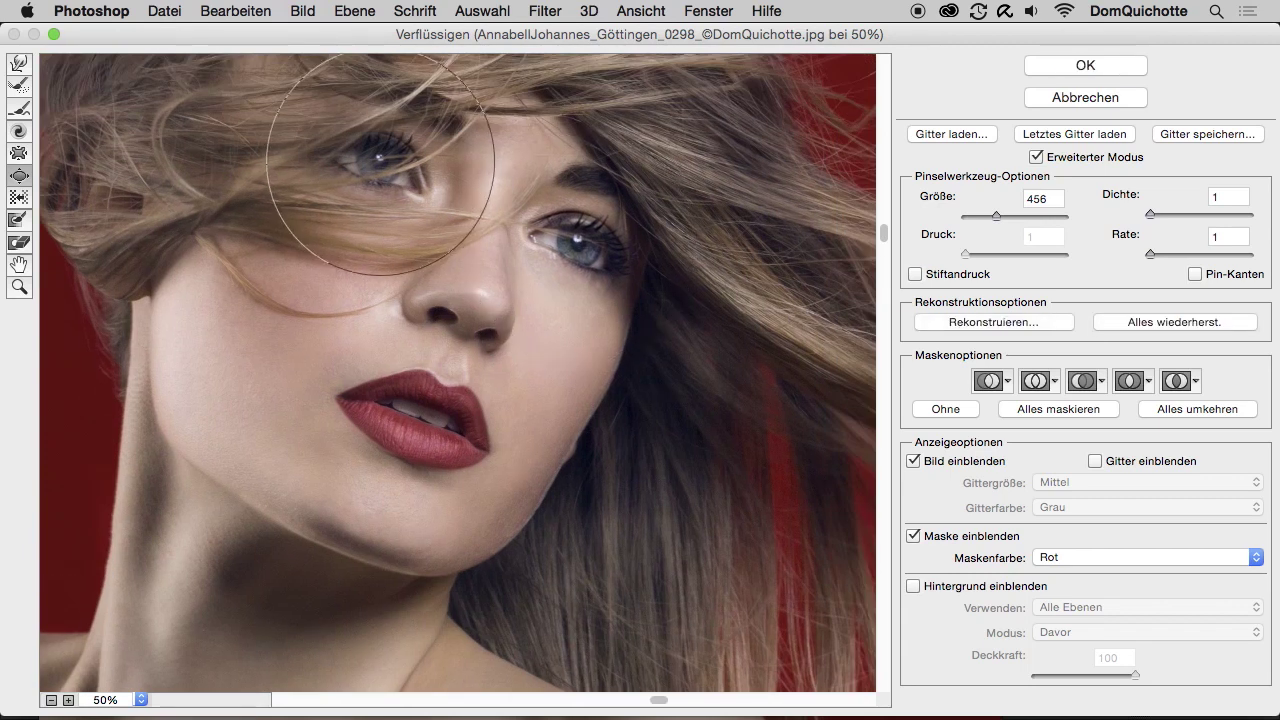
# - Pinch the nose and eye area with the Pucker tool at brush size 495
pyautogui.click(16, 153)
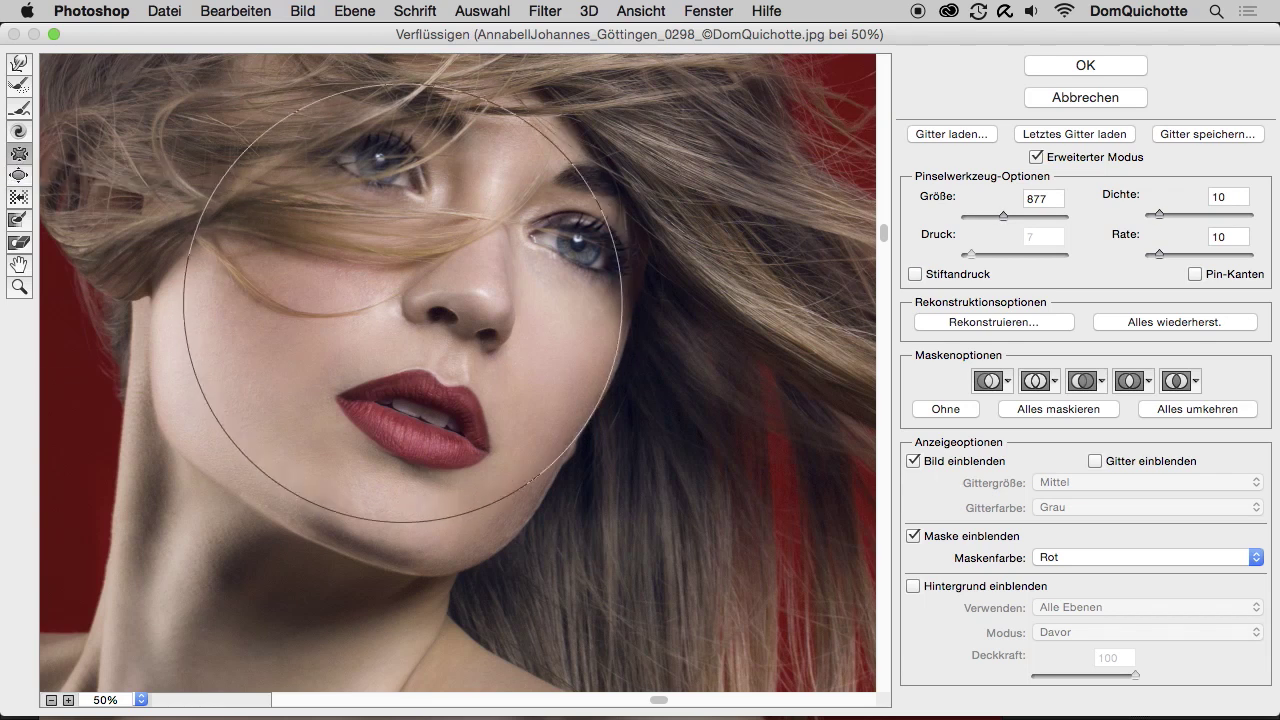
pyautogui.moveTo(449, 214); pyautogui.dragTo(354, 214)
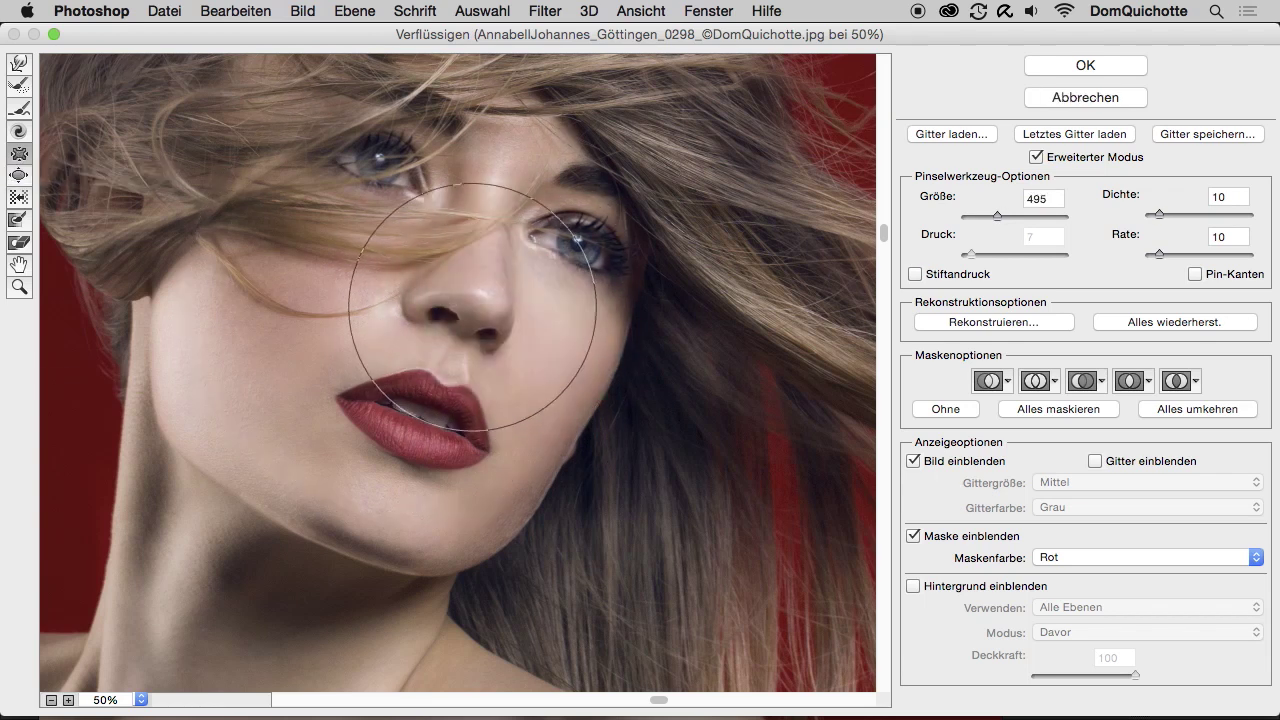
pyautogui.moveTo(502, 243); pyautogui.dragTo(477, 291)
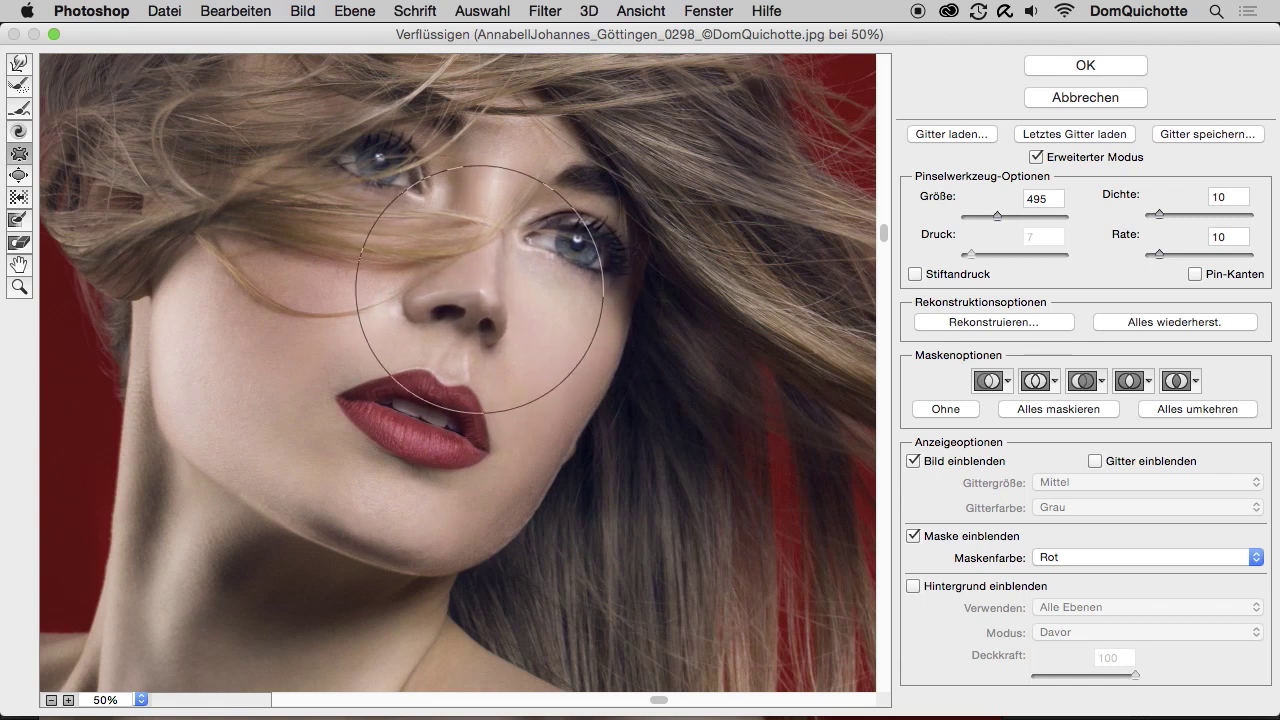
pyautogui.moveTo(483, 292)
pyautogui.mouseDown()
pyautogui.moveTo(462, 300)
pyautogui.moveTo(480, 300)
pyautogui.mouseUp()
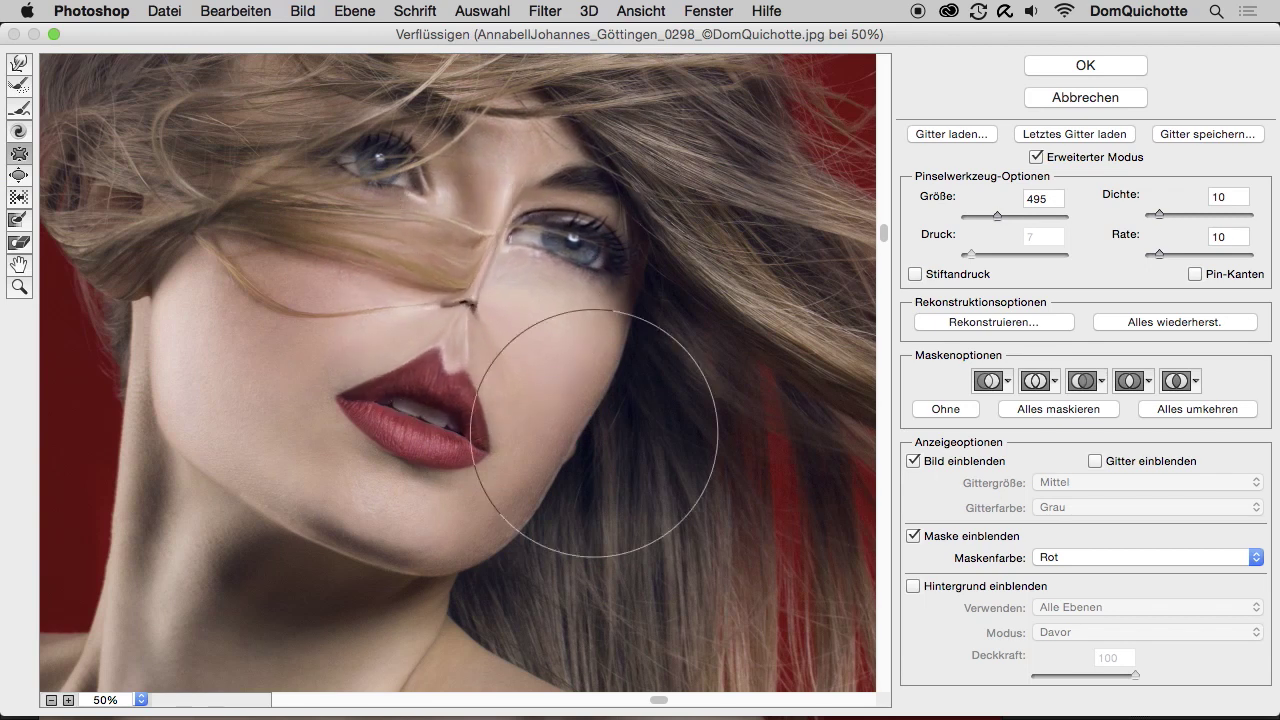
pyautogui.scroll(-1, 491, 357)
# - Restore all distortions and pan from the nose and lips down to the shoulders
pyautogui.click(1207, 322)
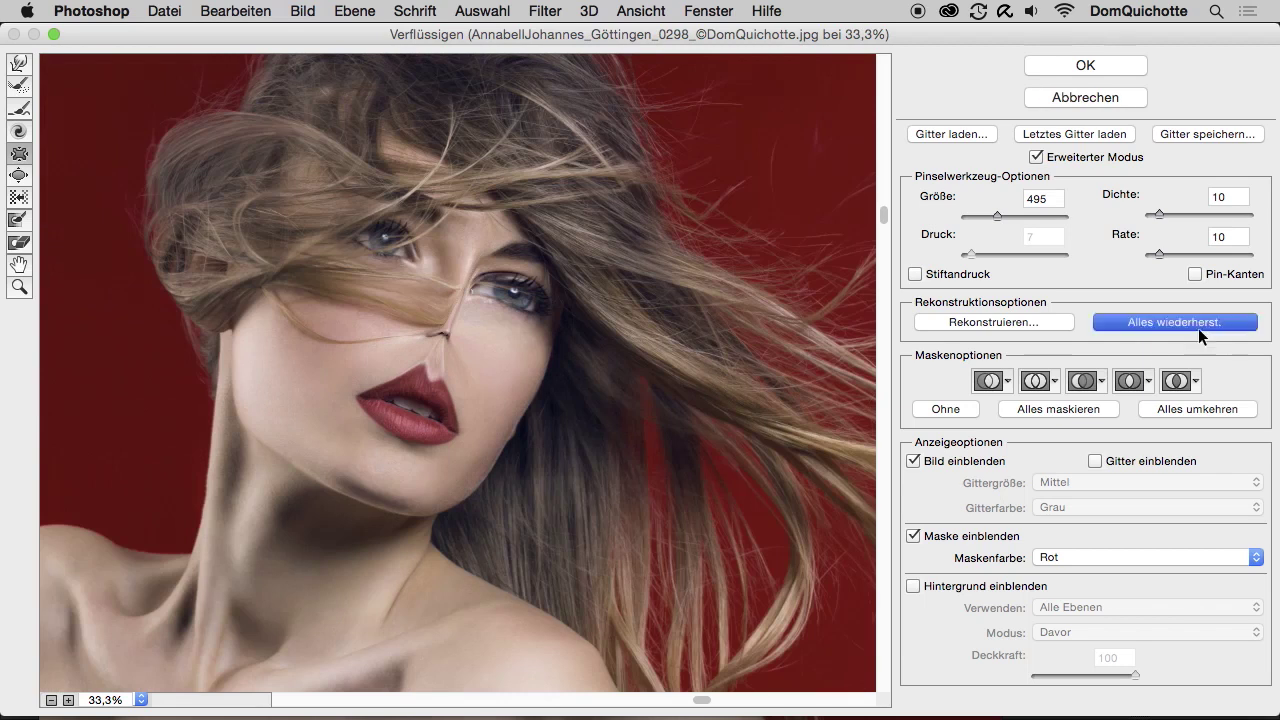
pyautogui.scroll(2, 570, 230)
pyautogui.scroll(2, 556, 252)
pyautogui.moveTo(443, 406); pyautogui.dragTo(600, 223)
pyautogui.scroll(-2, 409, 363)
pyautogui.moveTo(409, 363); pyautogui.dragTo(667, 213)
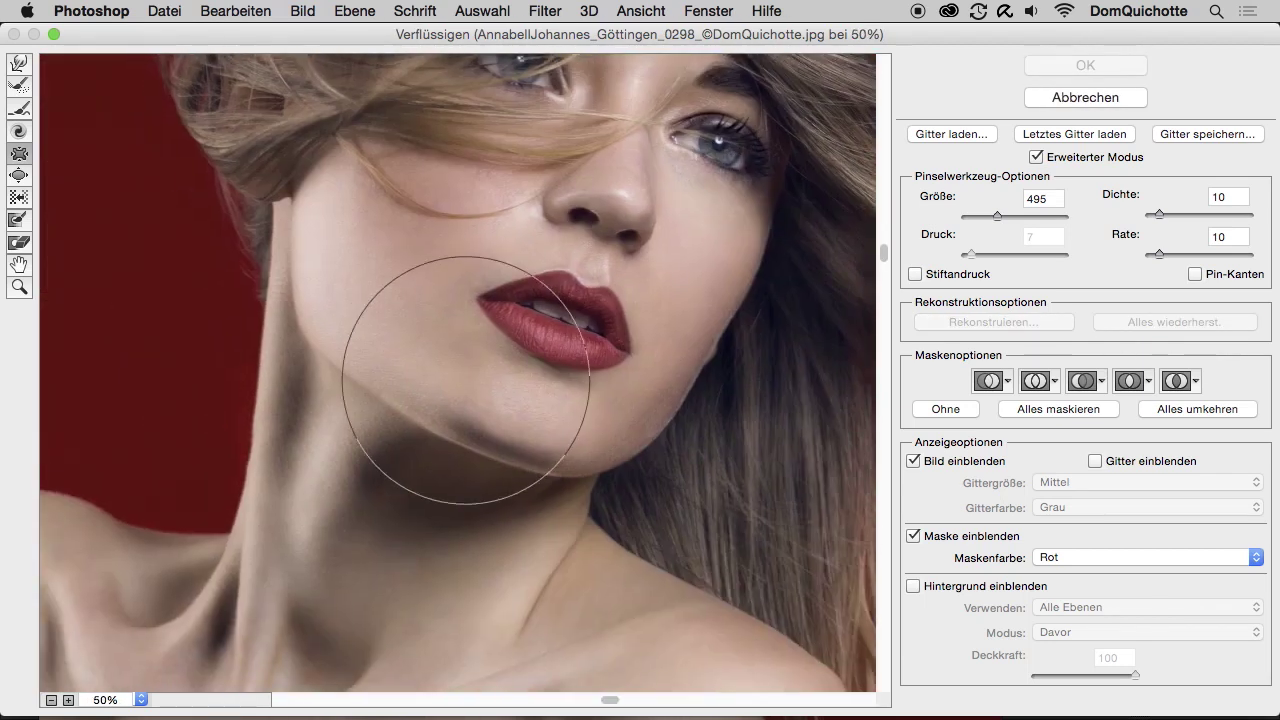
pyautogui.scroll(-1, 571, 366)
pyautogui.moveTo(571, 366)
pyautogui.mouseDown()
pyautogui.moveTo(540, 200)
pyautogui.moveTo(640, 60)
pyautogui.mouseUp()
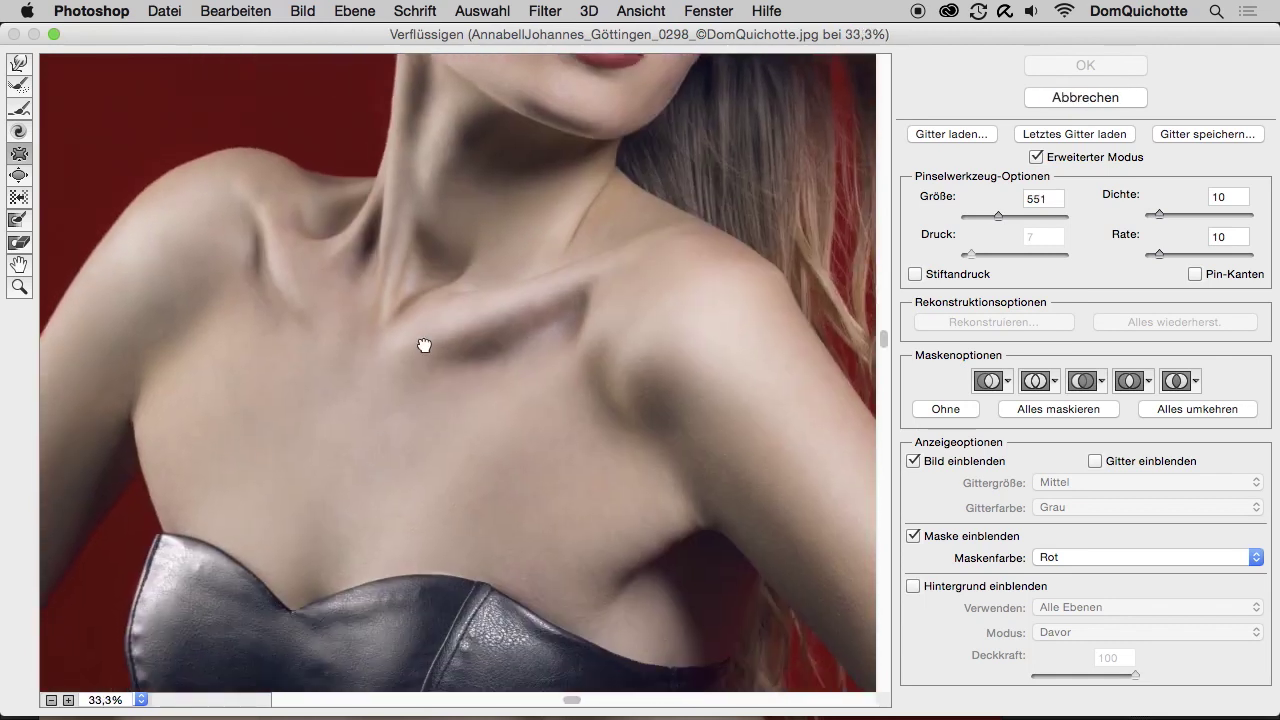
# - Push the bustier's top edge down, then try a size-1239 Bloat brush around the body
pyautogui.moveTo(406, 400); pyautogui.dragTo(437, 387)
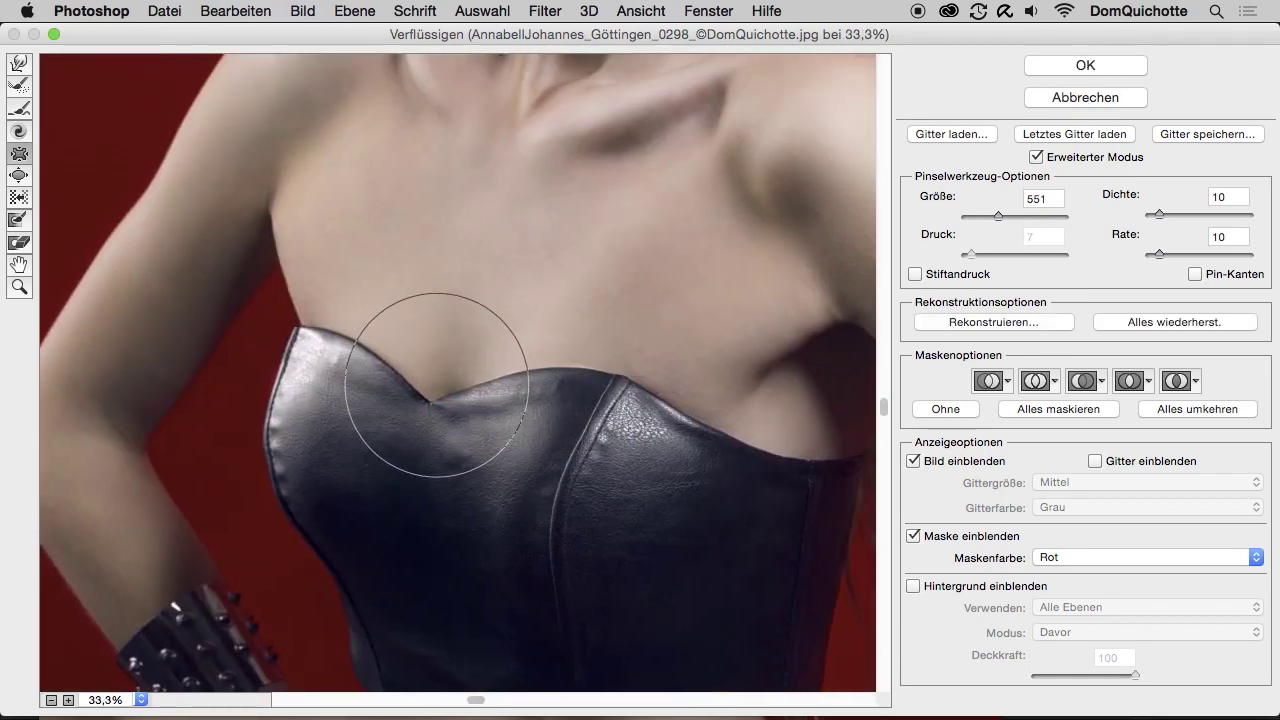
pyautogui.keyDown('alt'); pyautogui.click(438, 399); pyautogui.keyUp('alt')
pyautogui.scroll(-2, 282, 248)
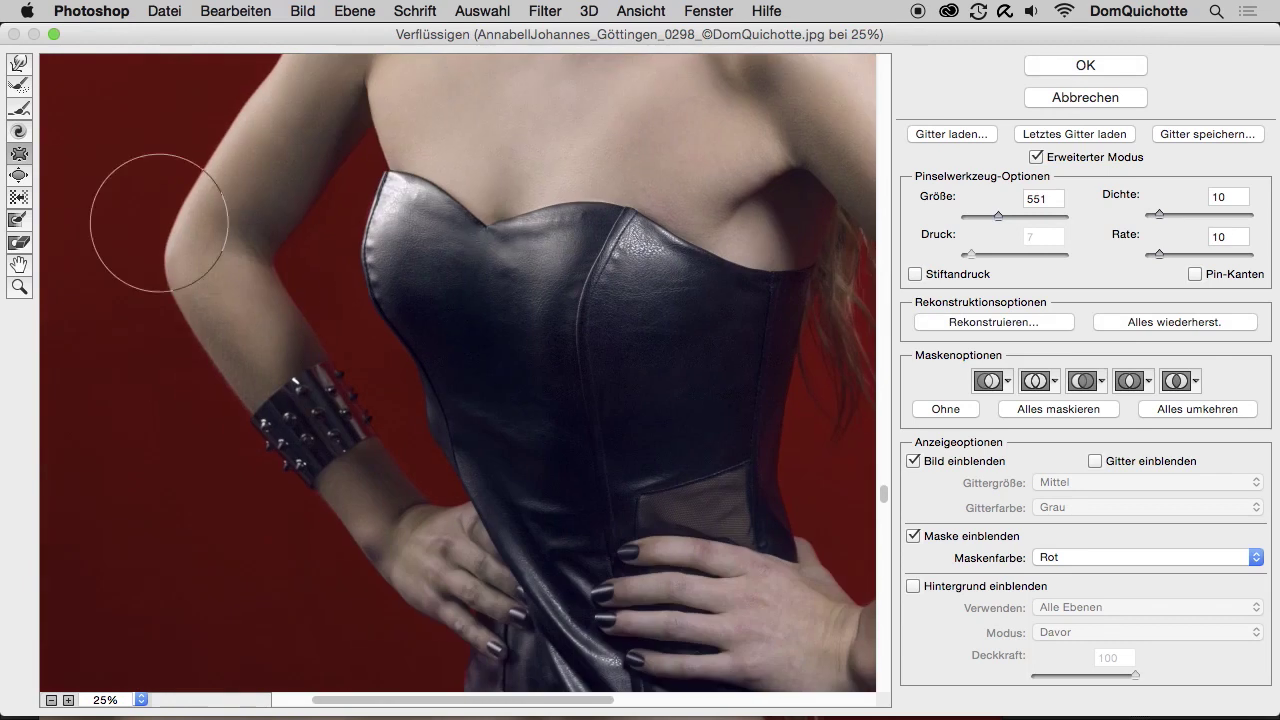
pyautogui.press('b')
pyautogui.moveTo(540, 296); pyautogui.dragTo(829, 271)
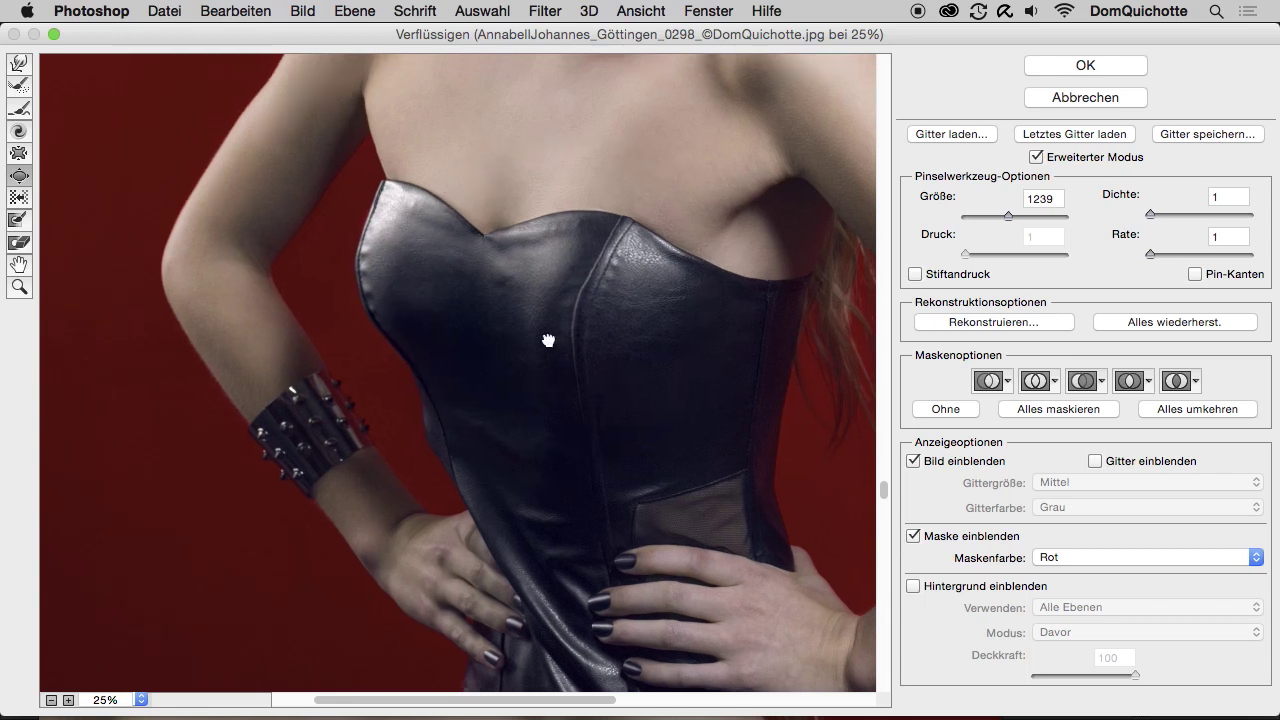
pyautogui.keyDown('alt'); pyautogui.keyDown('super'); pyautogui.click(546, 397); pyautogui.keyUp('super'); pyautogui.keyUp('alt')
pyautogui.keyDown('alt'); pyautogui.keyDown('super'); pyautogui.click(457, 374); pyautogui.keyUp('super'); pyautogui.keyUp('alt')
pyautogui.keyDown('super'); pyautogui.click(470, 366); pyautogui.keyUp('super')
pyautogui.keyDown('super'); pyautogui.click(493, 353); pyautogui.keyUp('super')
pyautogui.keyDown('super'); pyautogui.click(493, 353); pyautogui.keyUp('super')
pyautogui.keyDown('alt'); pyautogui.keyDown('super'); pyautogui.click(592, 322); pyautogui.keyUp('super'); pyautogui.keyUp('alt')
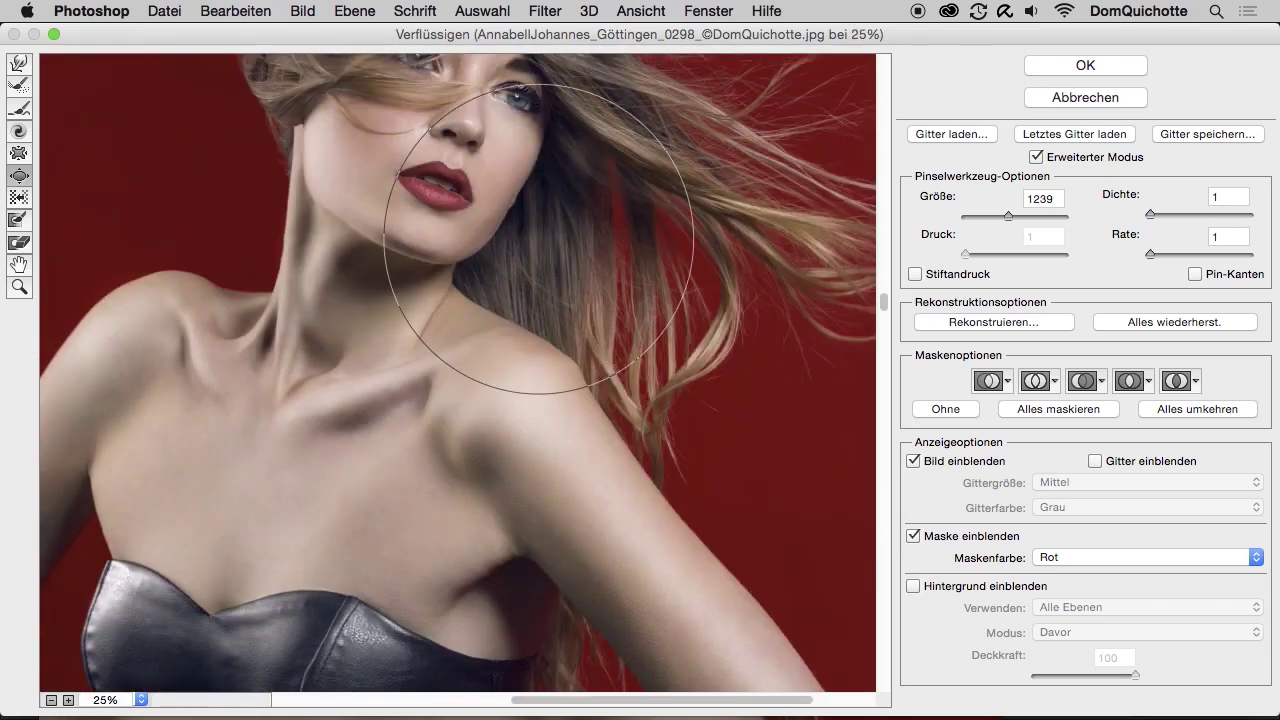
# - Select the Freeze Mask tool and zoom in on the face
pyautogui.click(24, 199)
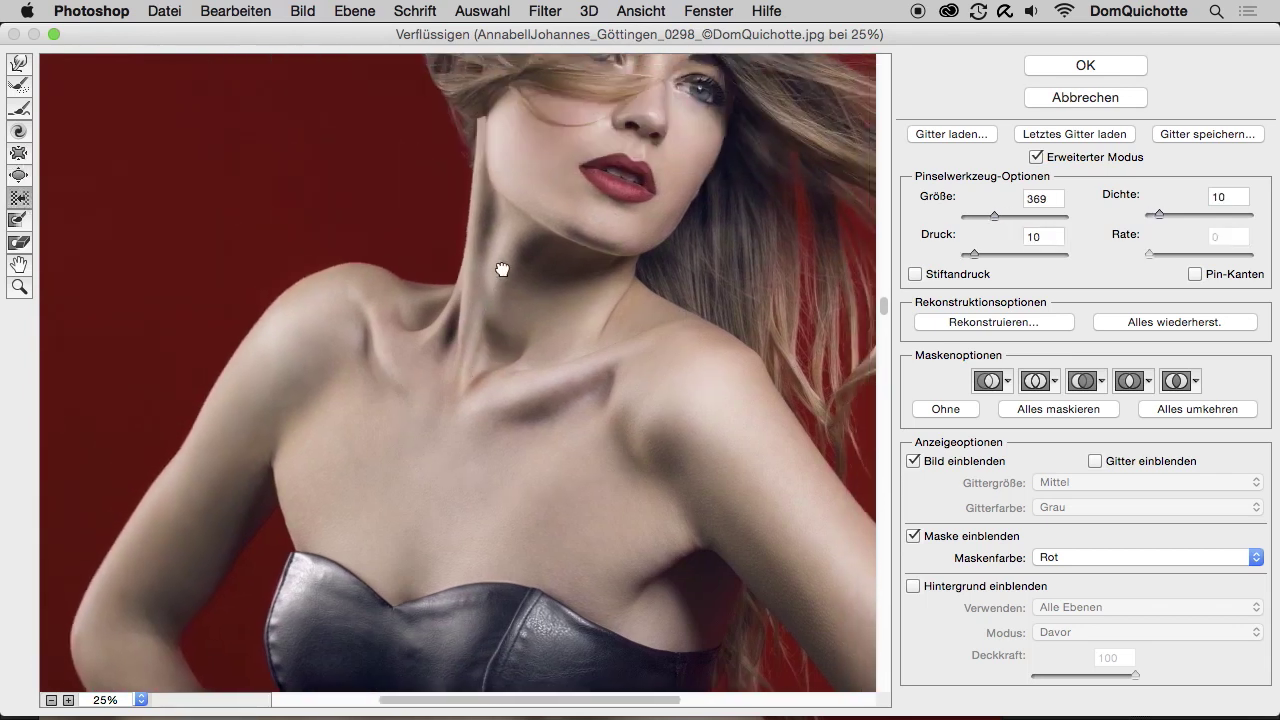
pyautogui.moveTo(305, 322); pyautogui.dragTo(623, 240)
pyautogui.keyDown('super'); pyautogui.click(519, 218); pyautogui.keyUp('super')
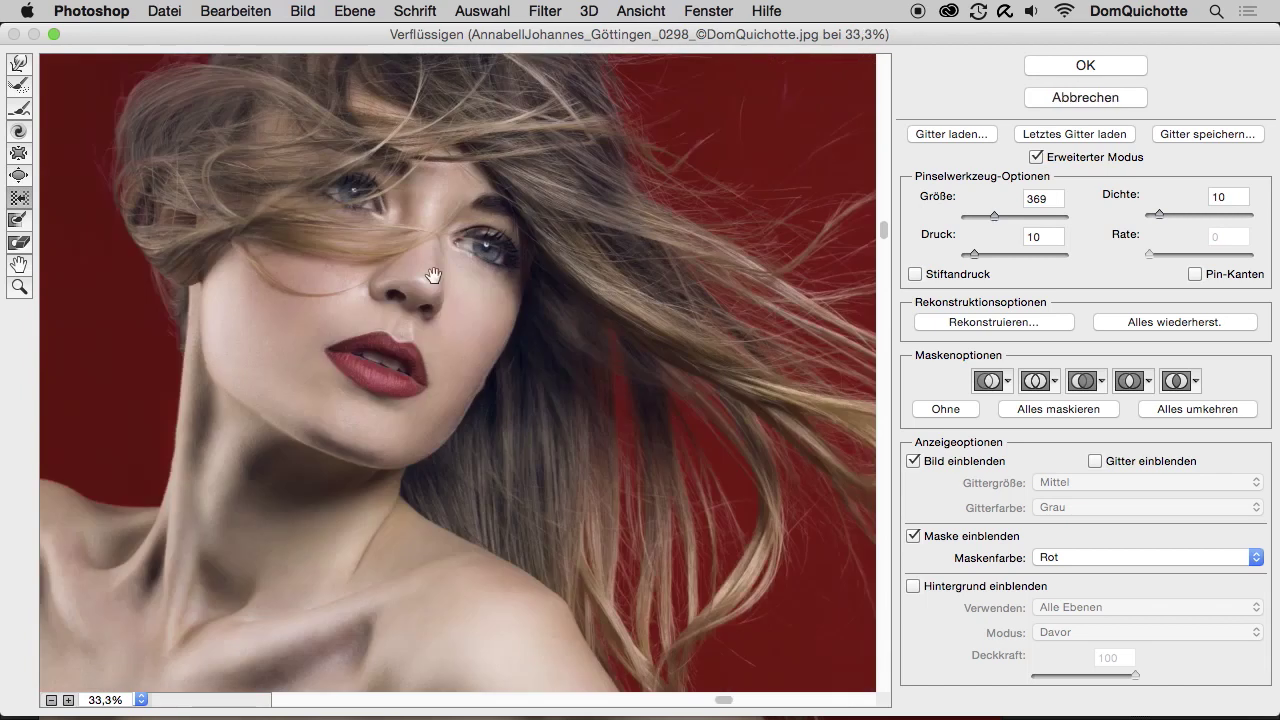
pyautogui.keyDown('super'); pyautogui.click(519, 218); pyautogui.keyUp('super')
# - Paint a size-123 freeze mask over the lips and both eyes, then thaw the lips
pyautogui.press('f')
pyautogui.click(285, 240)
pyautogui.moveTo(232, 240); pyautogui.dragTo(224, 238)
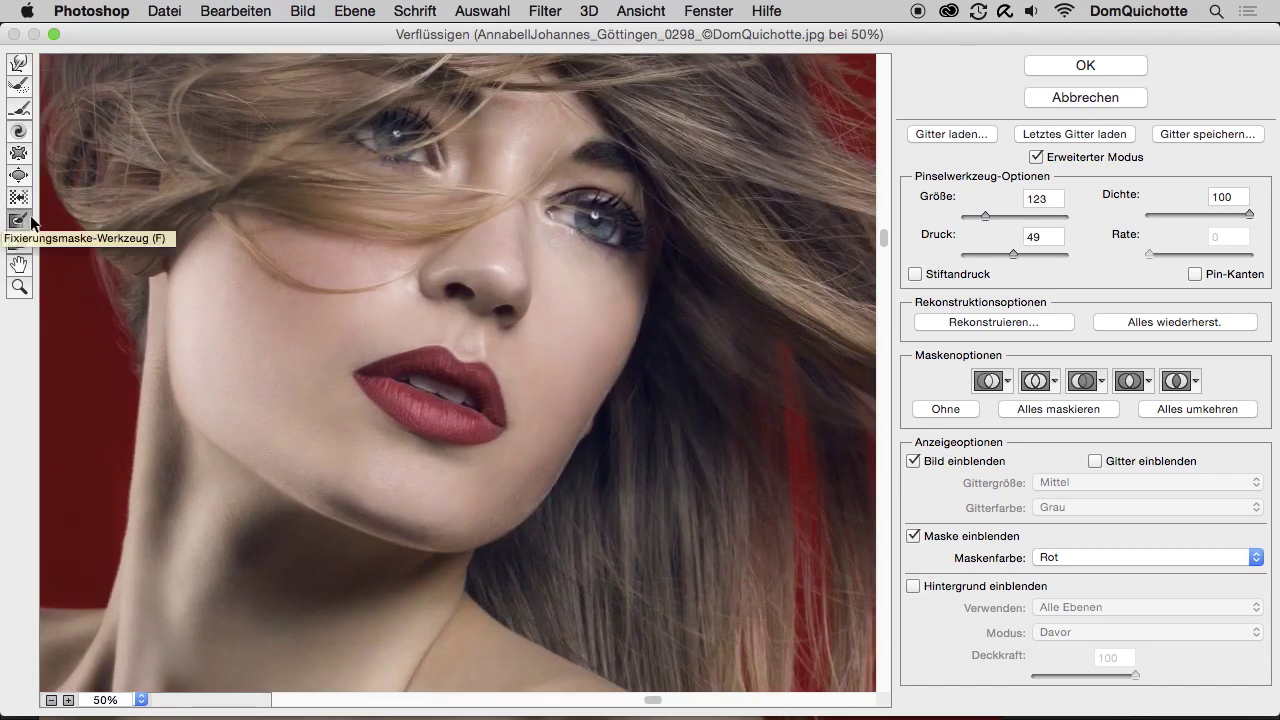
pyautogui.moveTo(463, 385)
pyautogui.mouseDown()
pyautogui.moveTo(433, 373)
pyautogui.moveTo(400, 394)
pyautogui.moveTo(484, 417)
pyautogui.mouseUp()
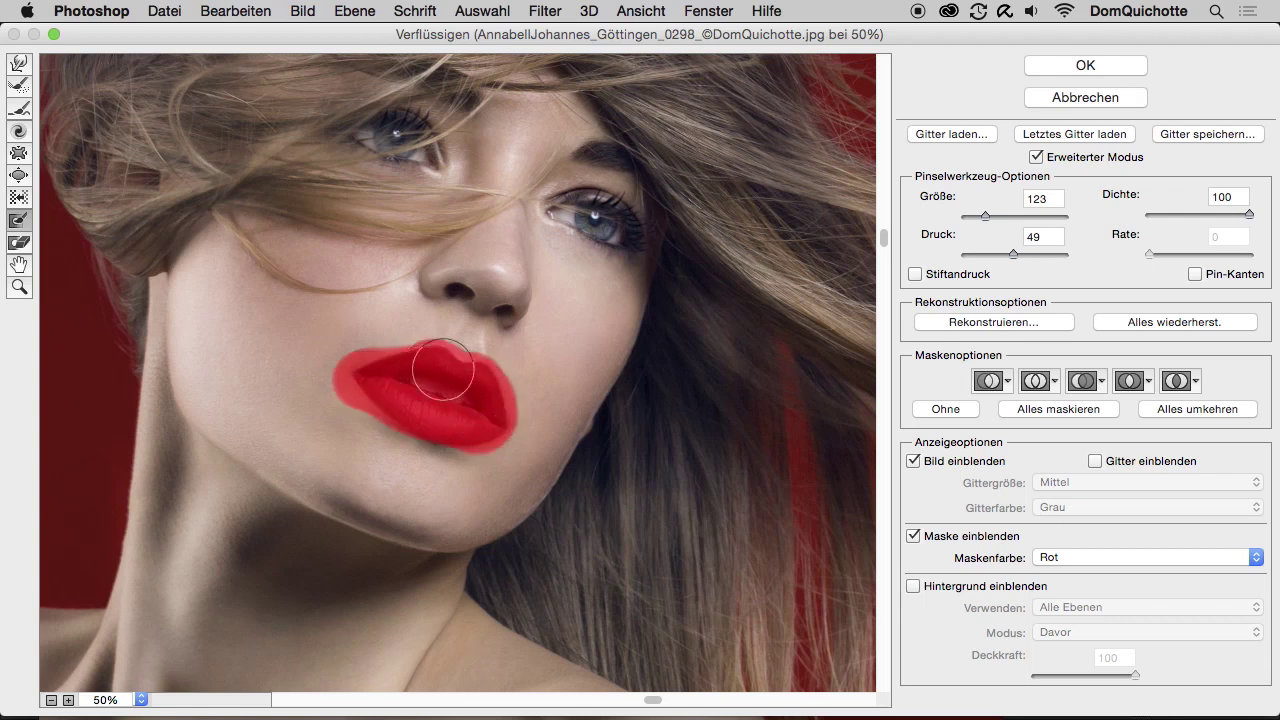
pyautogui.moveTo(561, 211)
pyautogui.mouseDown()
pyautogui.moveTo(545, 207)
pyautogui.moveTo(609, 223)
pyautogui.mouseUp()
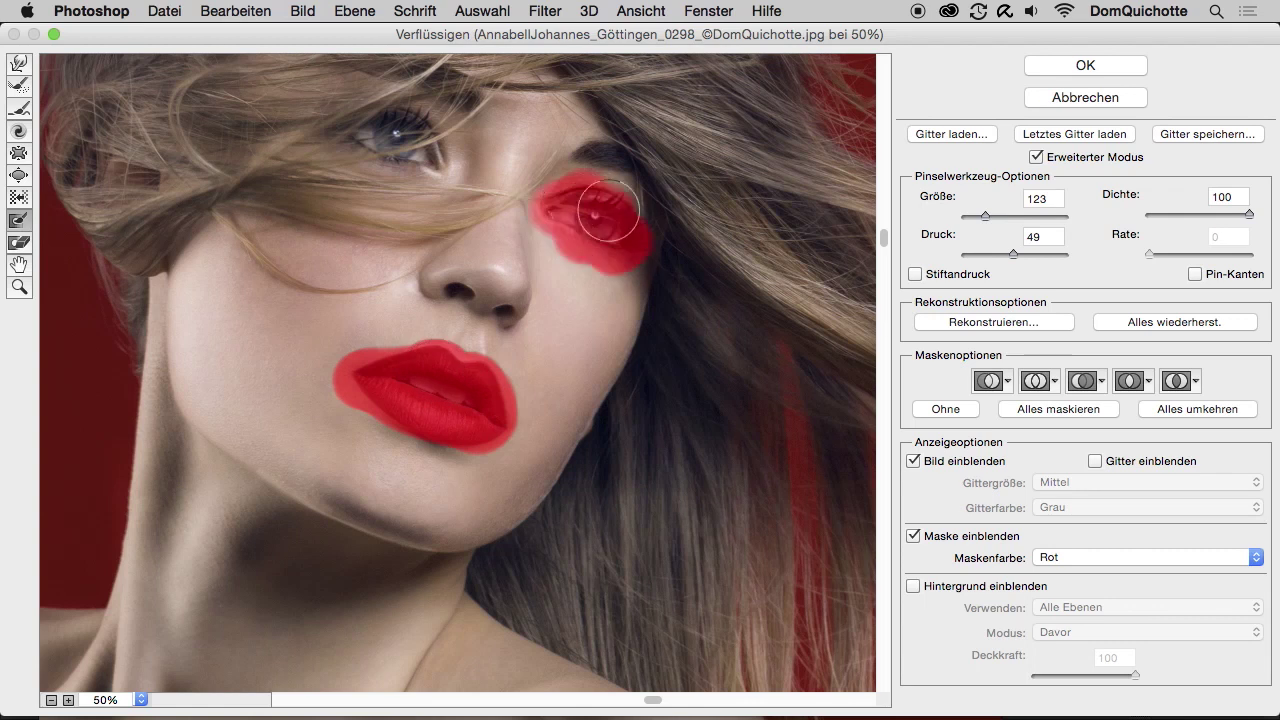
pyautogui.moveTo(410, 153)
pyautogui.mouseDown()
pyautogui.moveTo(345, 130)
pyautogui.moveTo(405, 119)
pyautogui.mouseUp()
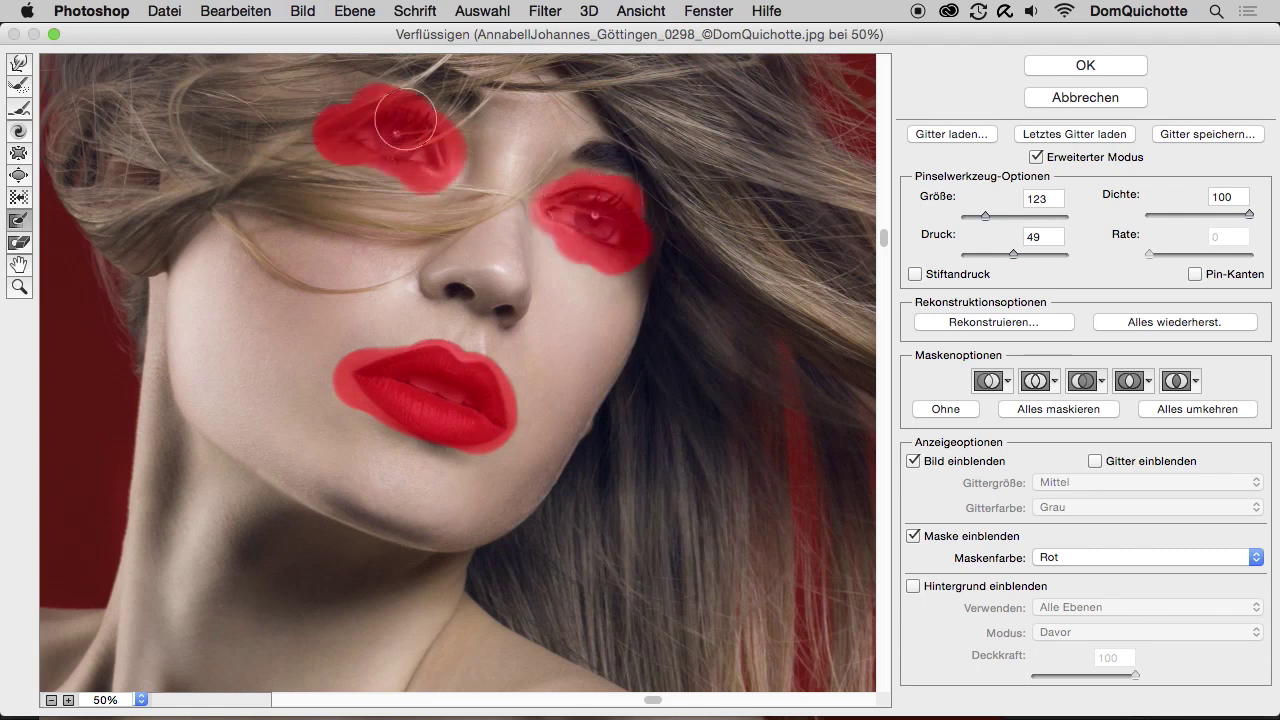
pyautogui.click(19, 197)
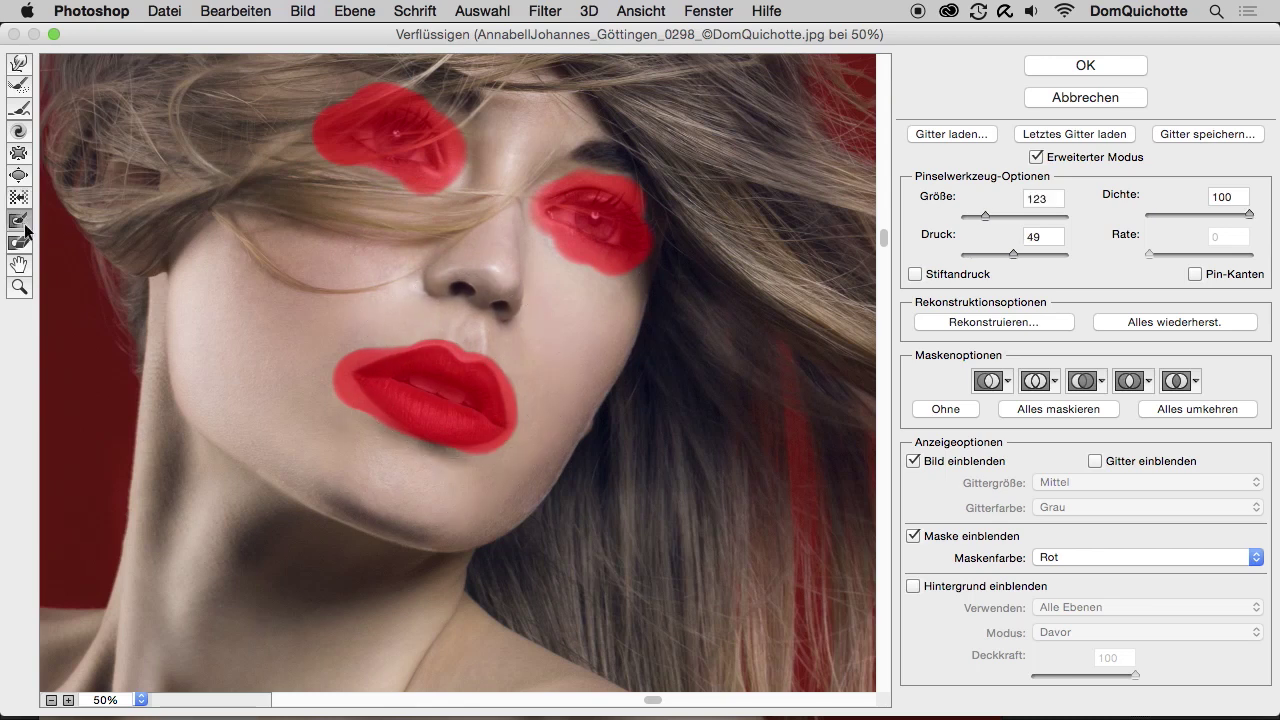
pyautogui.moveTo(490, 371)
pyautogui.mouseDown()
pyautogui.moveTo(355, 375)
pyautogui.moveTo(506, 409)
pyautogui.mouseUp()
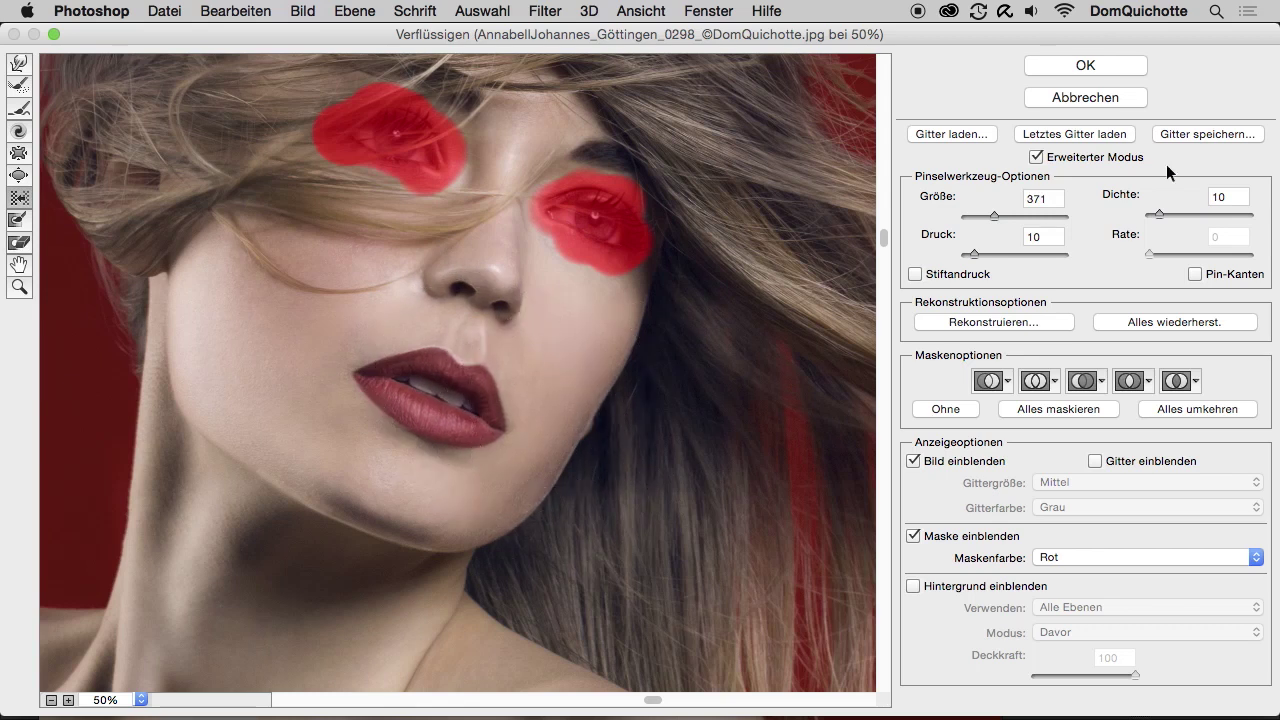
# - Apply Liquify as the Verflüssigen smart filter, toggle its visibility to compare, then reopen and confirm it
pyautogui.press('Return')
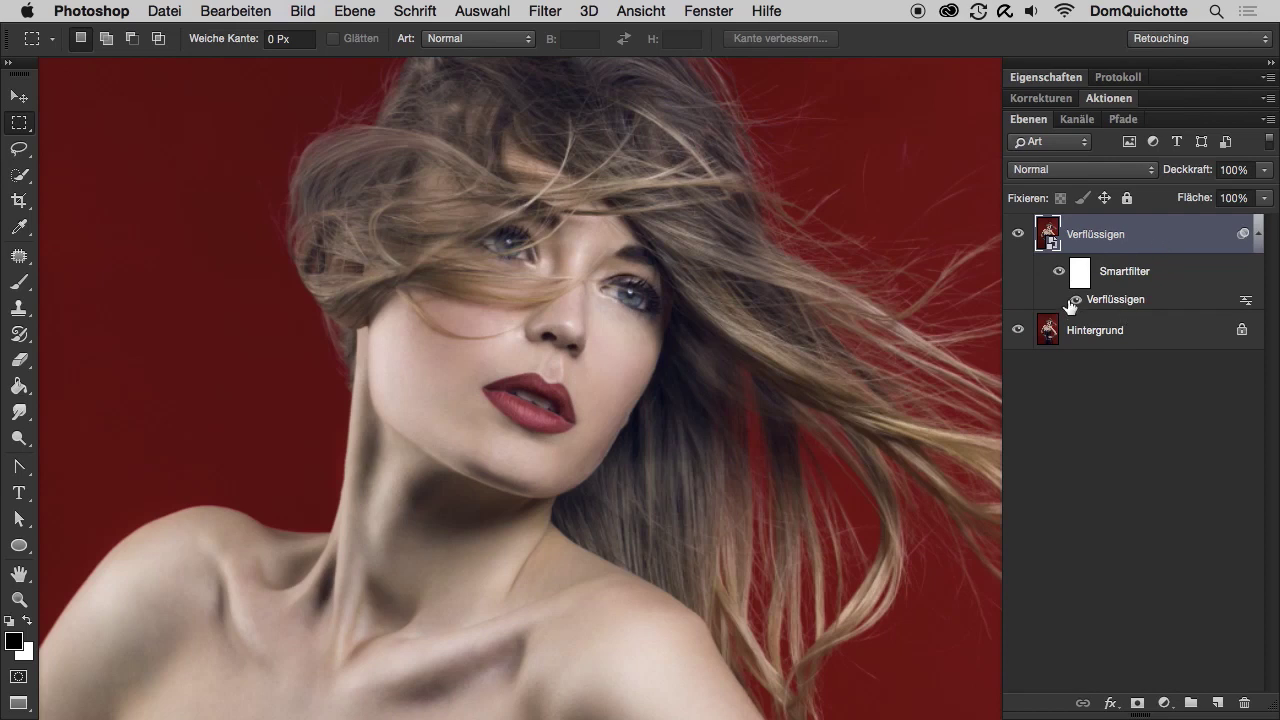
pyautogui.click(1076, 300)
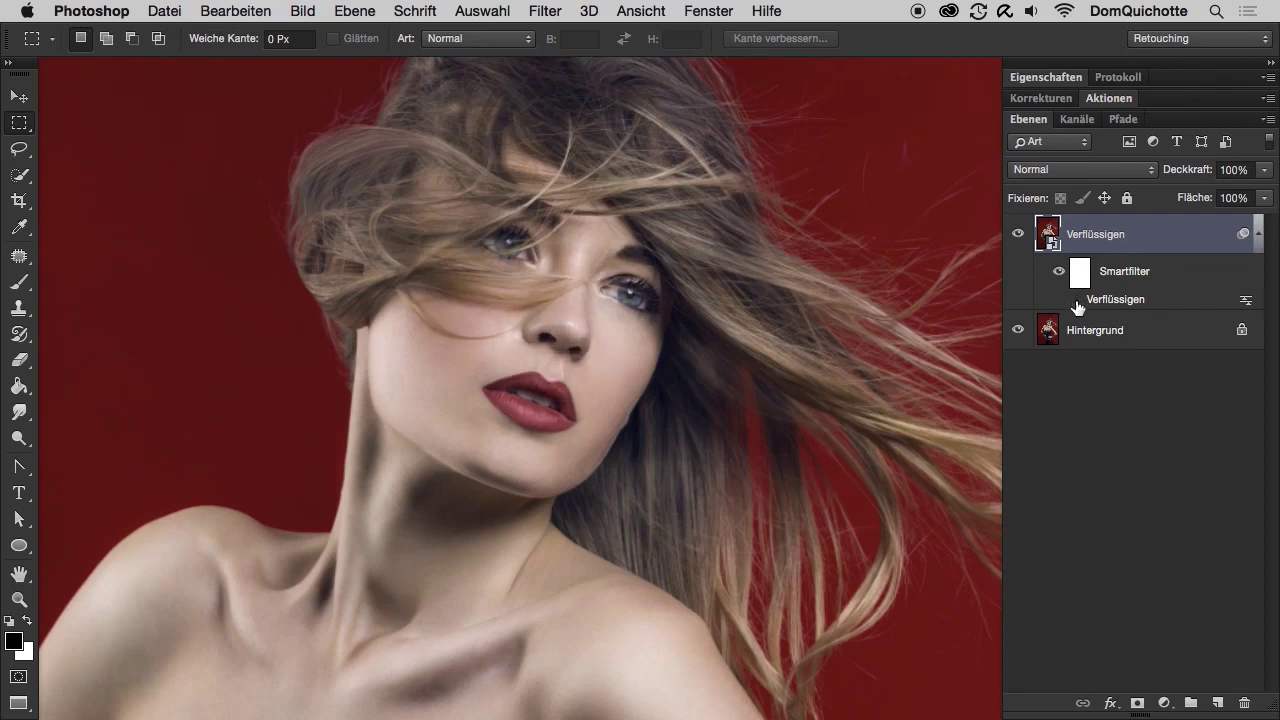
pyautogui.click(1077, 300)
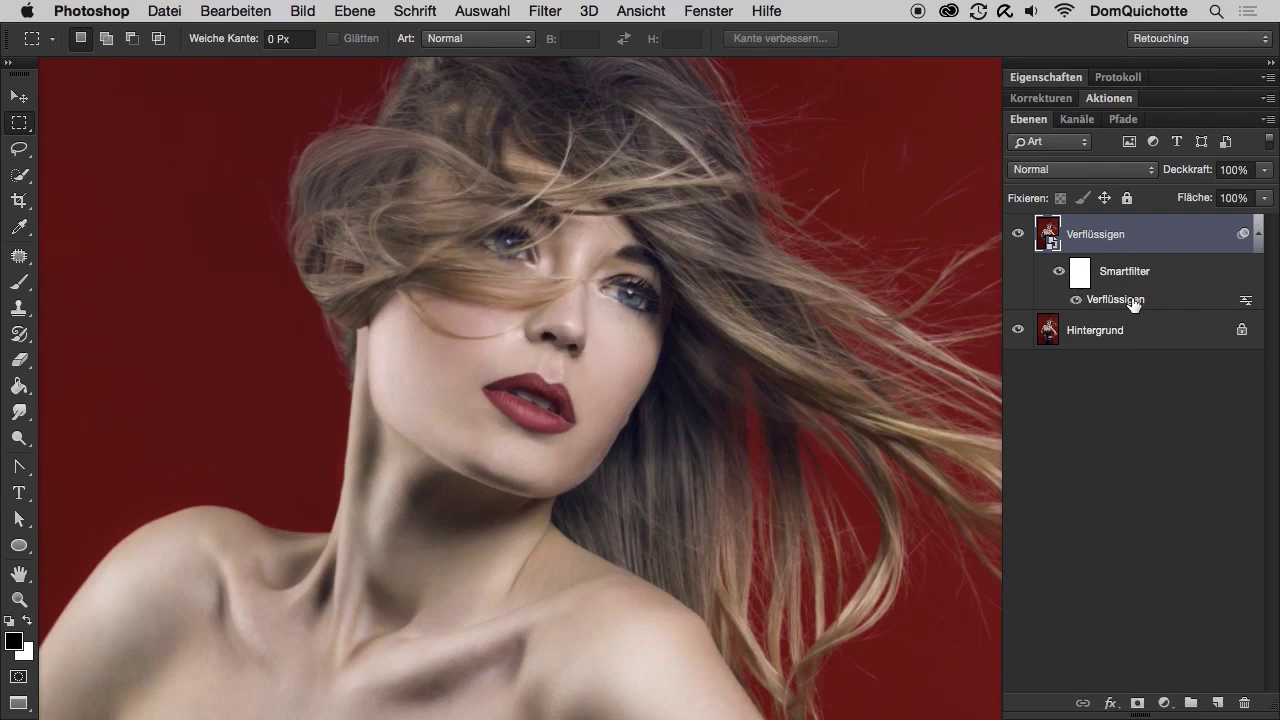
pyautogui.doubleClick(1140, 306)
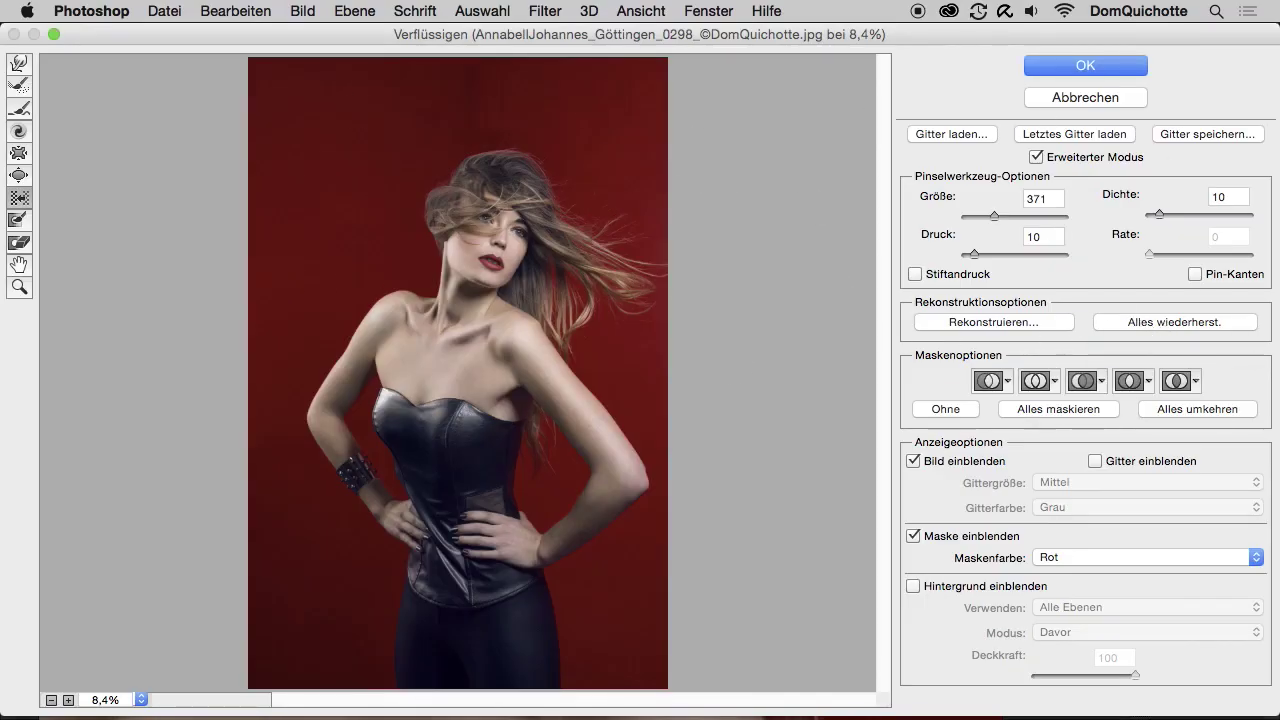
pyautogui.click(1126, 68)
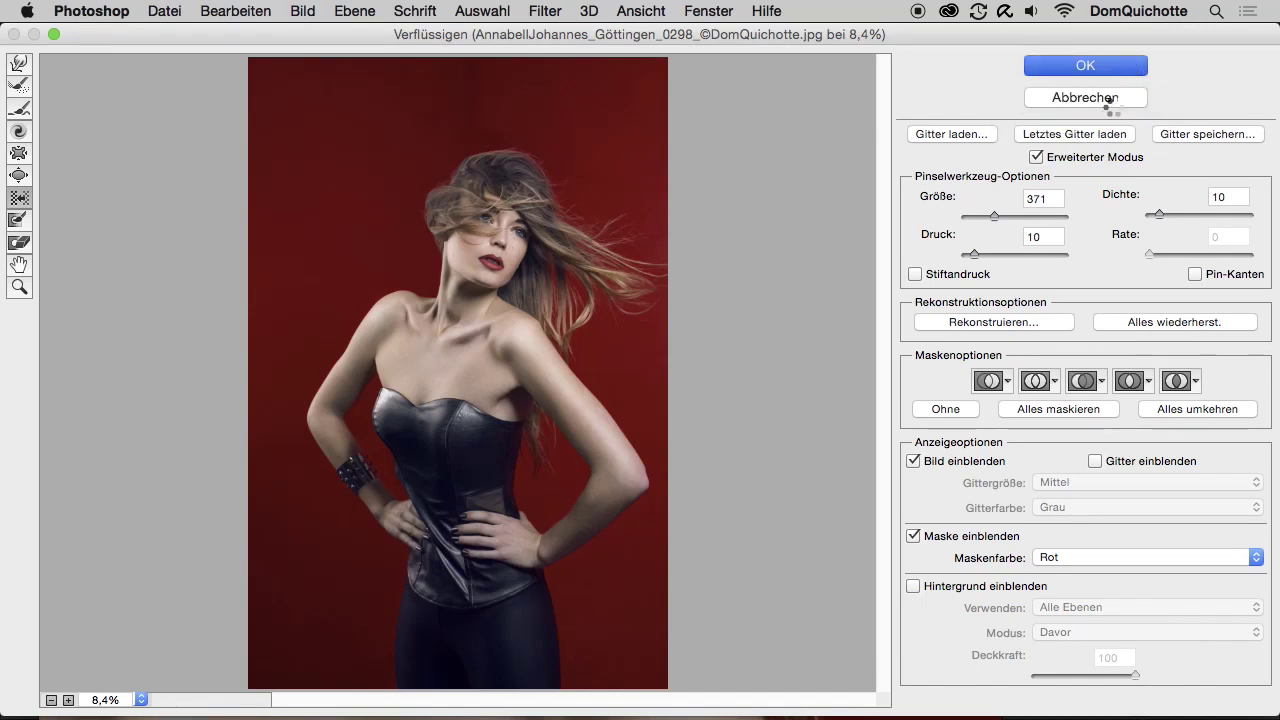